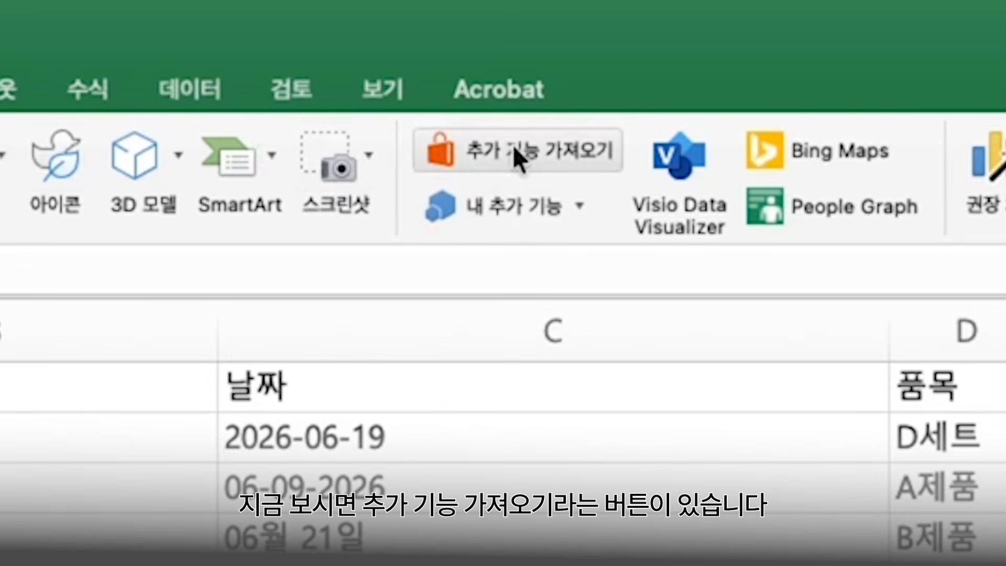
- Open the add-in store and browse the add-ins available for Excel
left_click(521, 150)
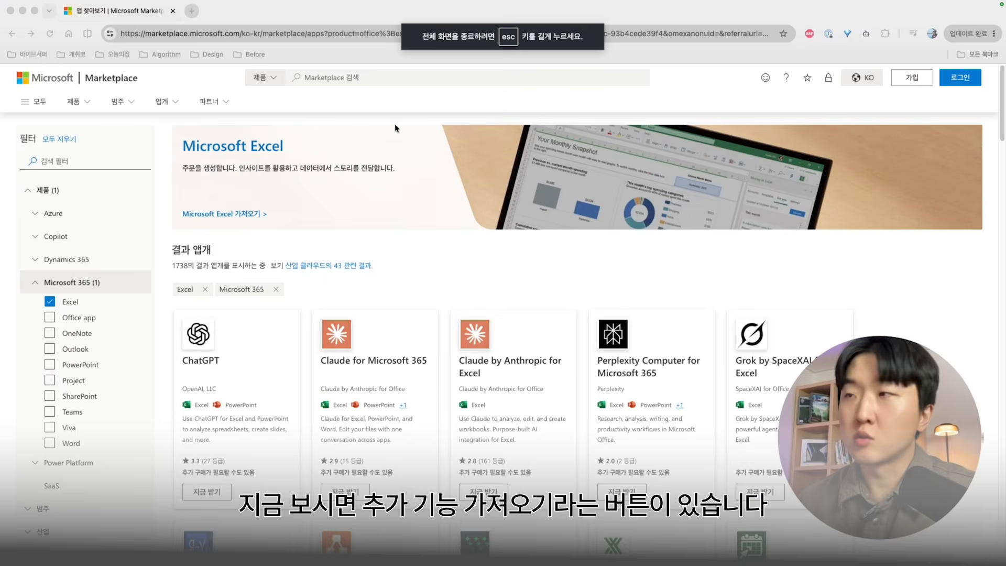
scroll(391, 251, "down", 3)
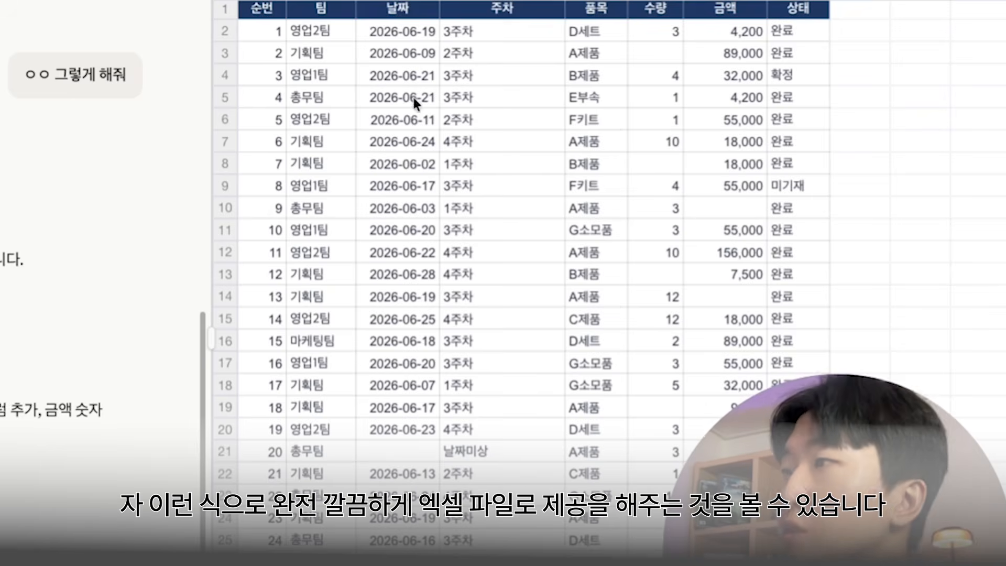
- Examine the rows of the cleaned data sheet, including its date, week and item columns
left_click(598, 252)
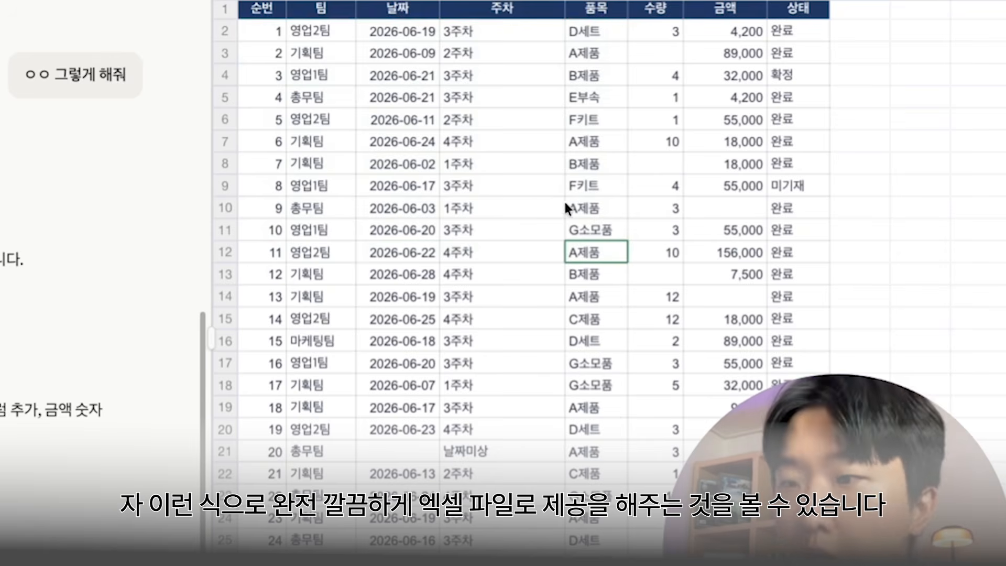
scroll(557, 289, "down", 20)
scroll(594, 252, "up", 18)
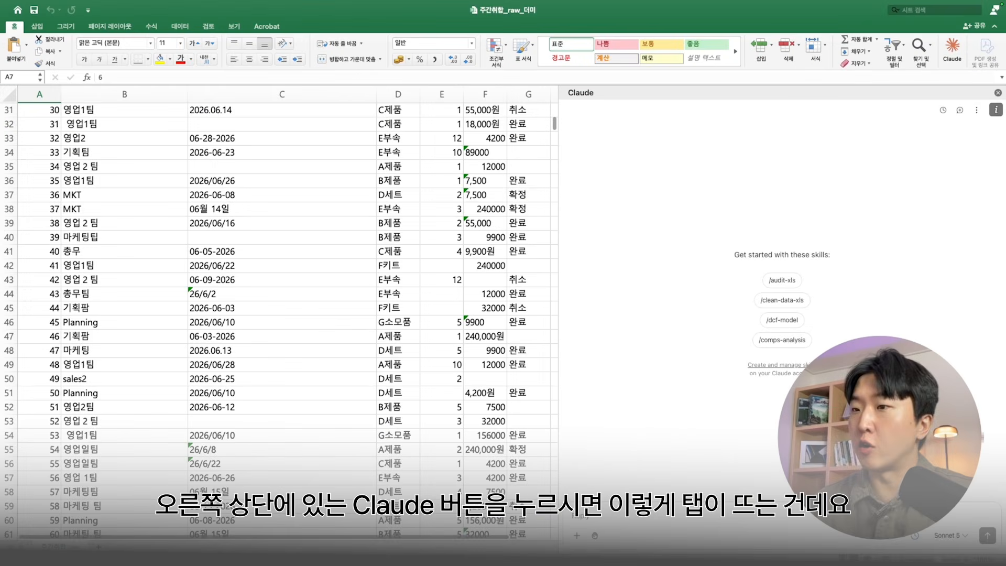
- Examine the raw sheet's 날짜 column for inconsistent formats and its 수량 column for missing values
scroll(281, 242, "up", 10)
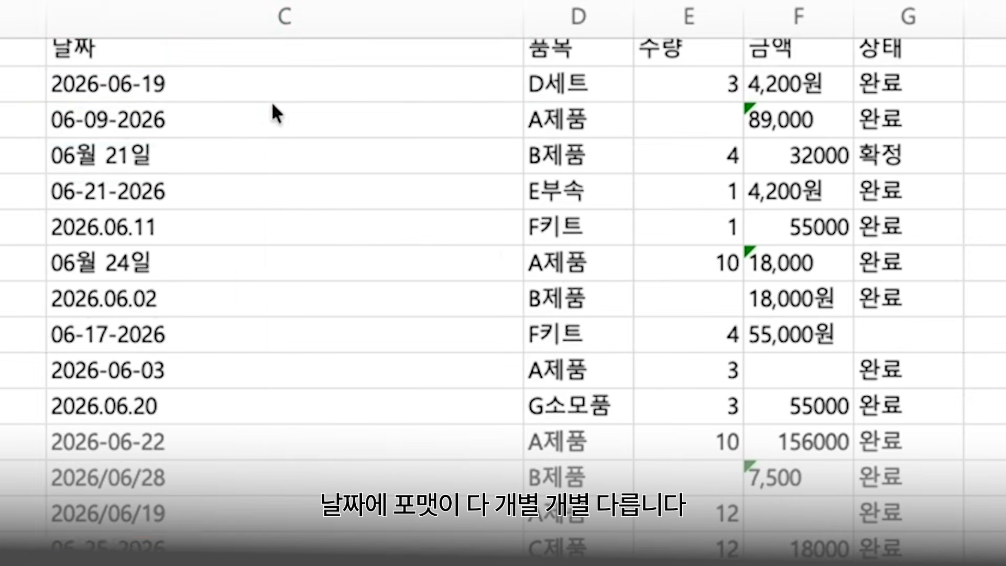
left_click(451, 53)
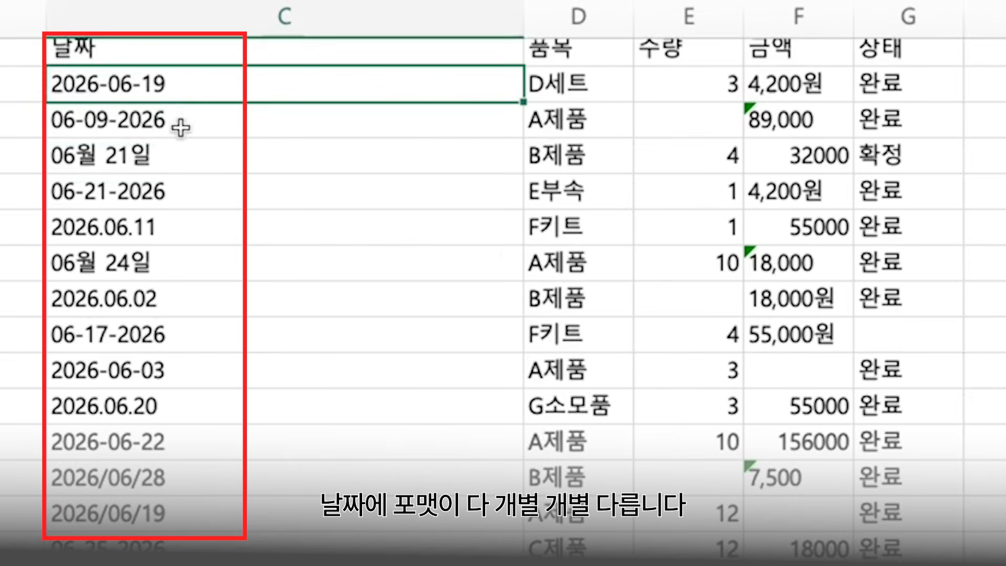
left_click(185, 190)
key("Up")
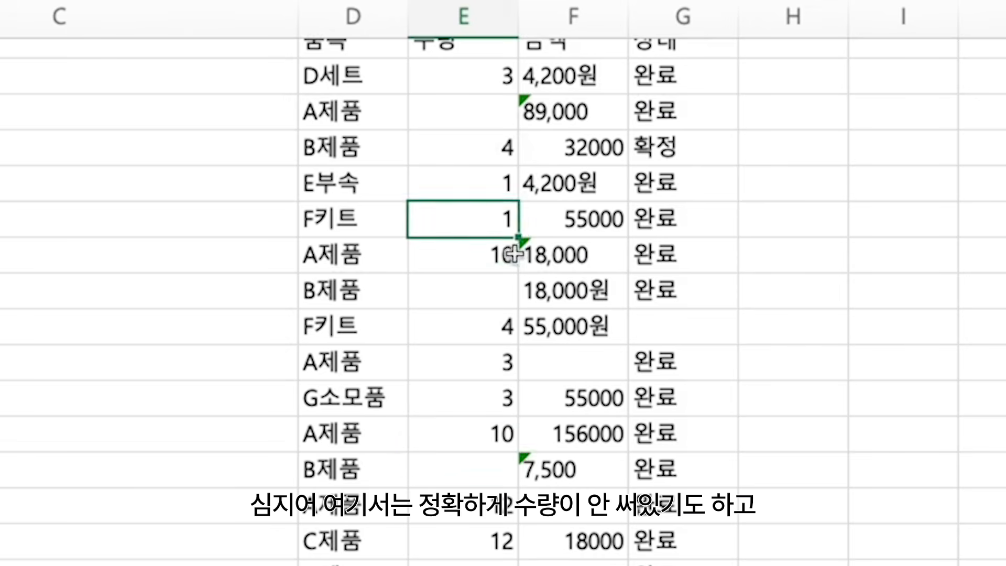
left_click_drag(697, 339, 685, 303)
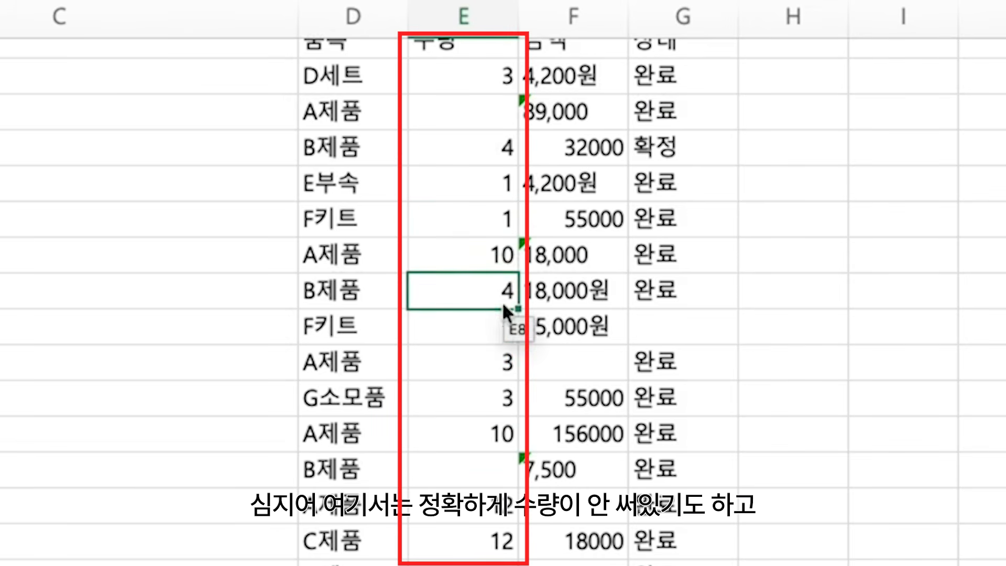
key("ctrl+c")
scroll(577, 356, "up", 1)
left_click(681, 348)
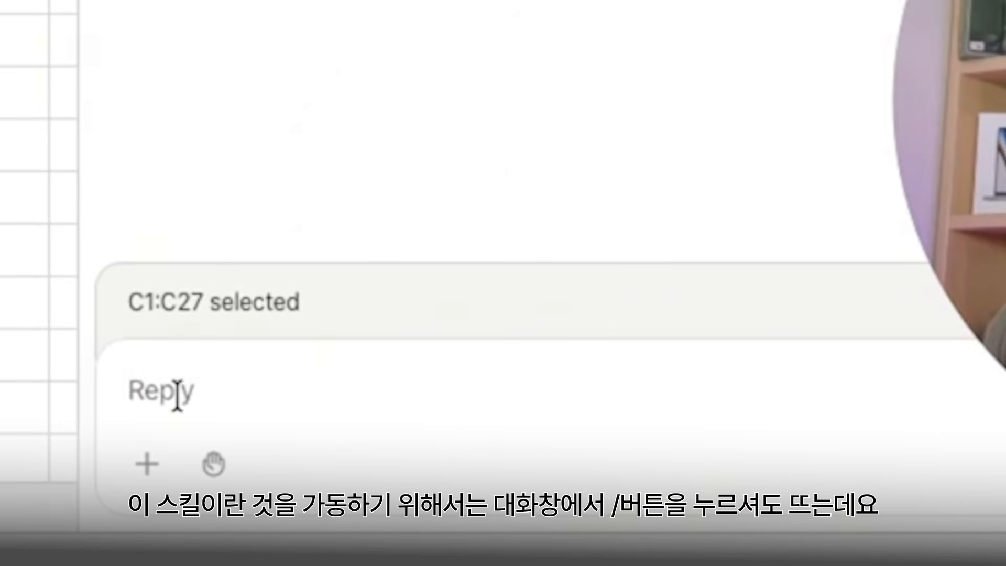
- Insert the /clean-data-xls skill into the Claude message
type("/")
scroll(222, 71, "down", 4)
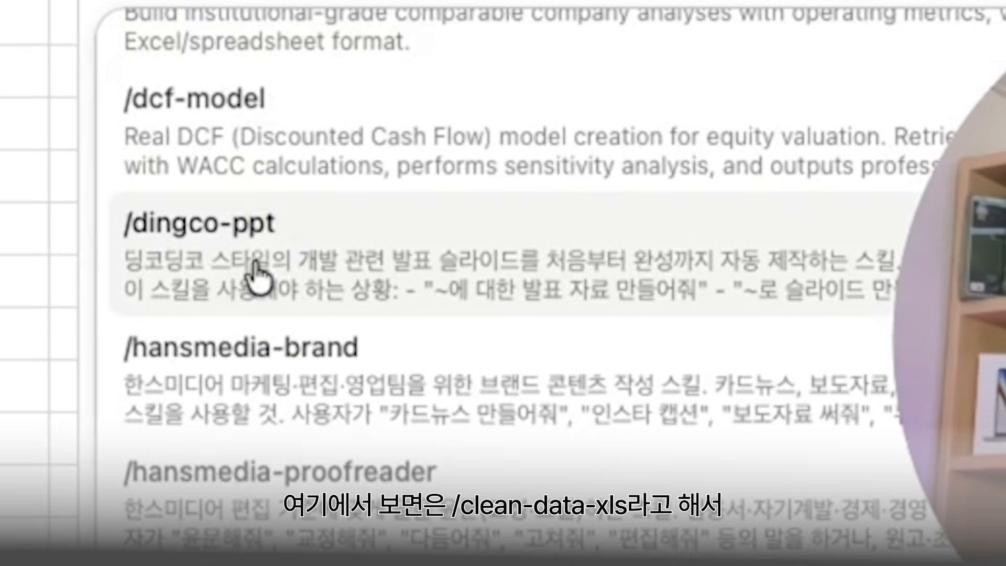
type("clean")
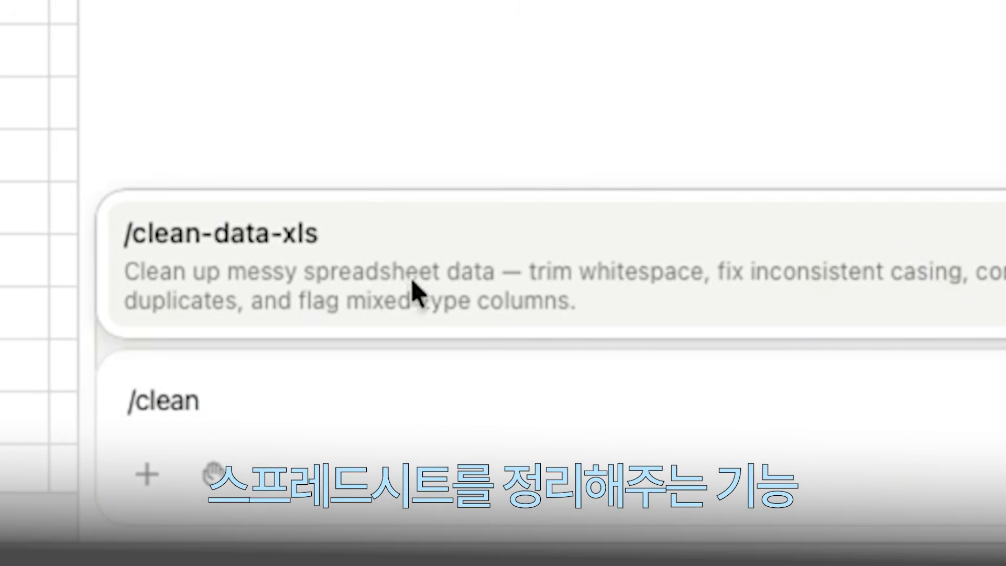
left_click(701, 280)
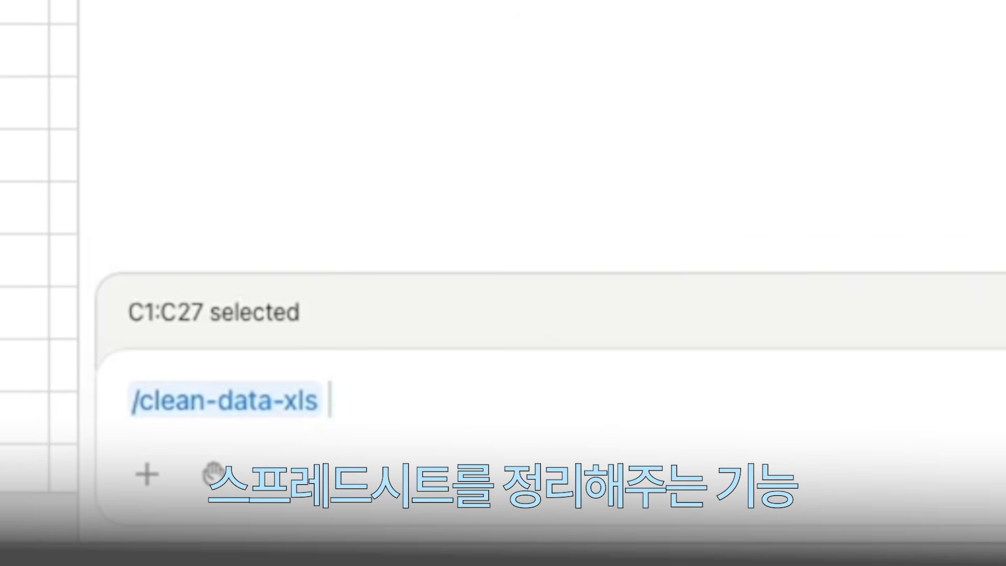
- Select the entire sheet as the context and send the /clean-data-xls request to Claude
left_click_drag(125, 307, 306, 311)
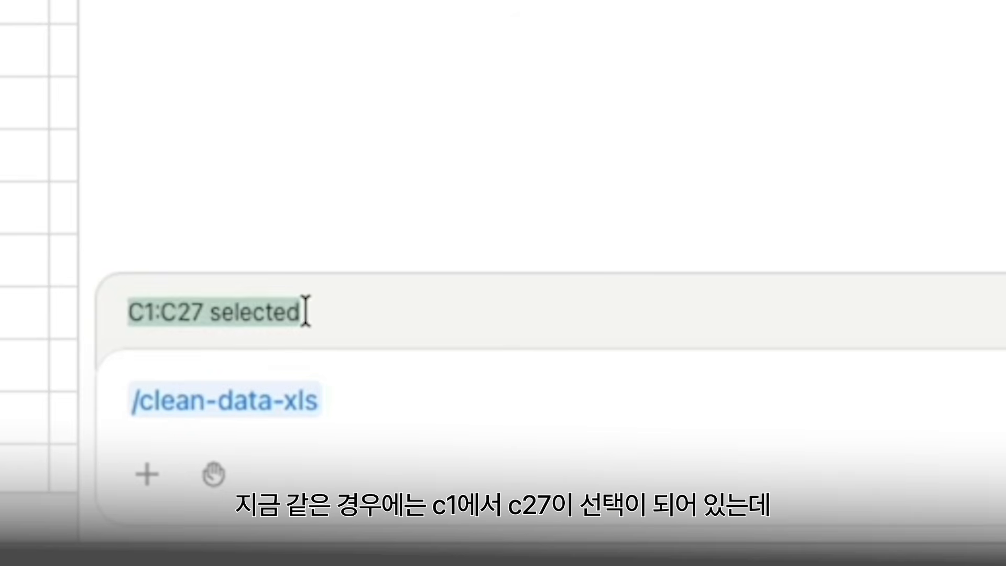
left_click(375, 282)
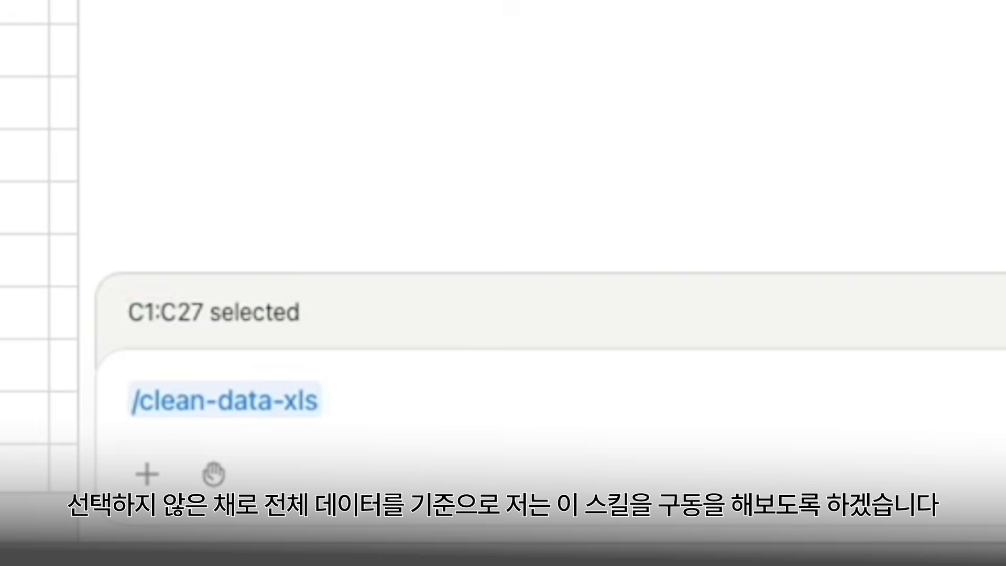
left_click(0, 0)
key("ctrl+a")
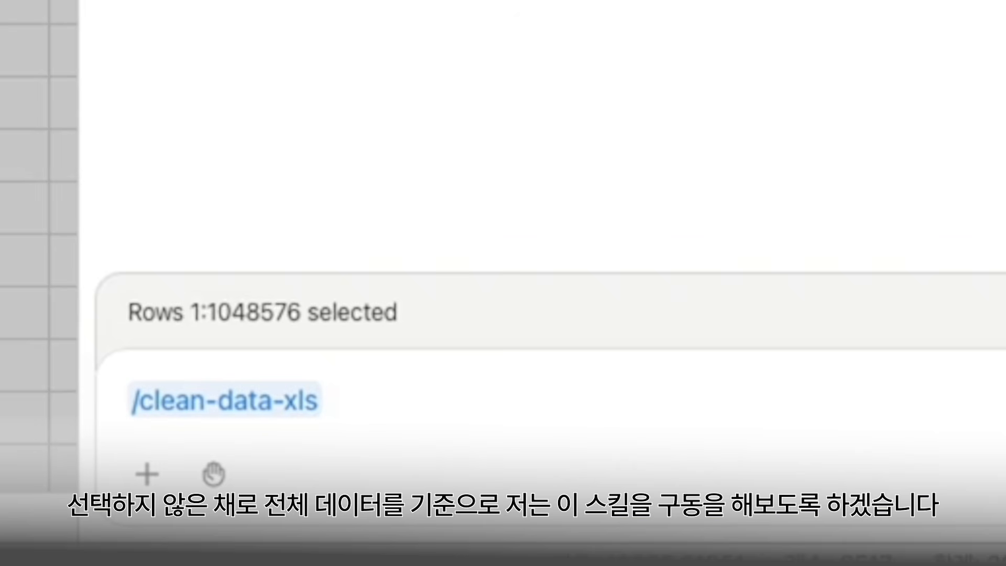
key("Return")
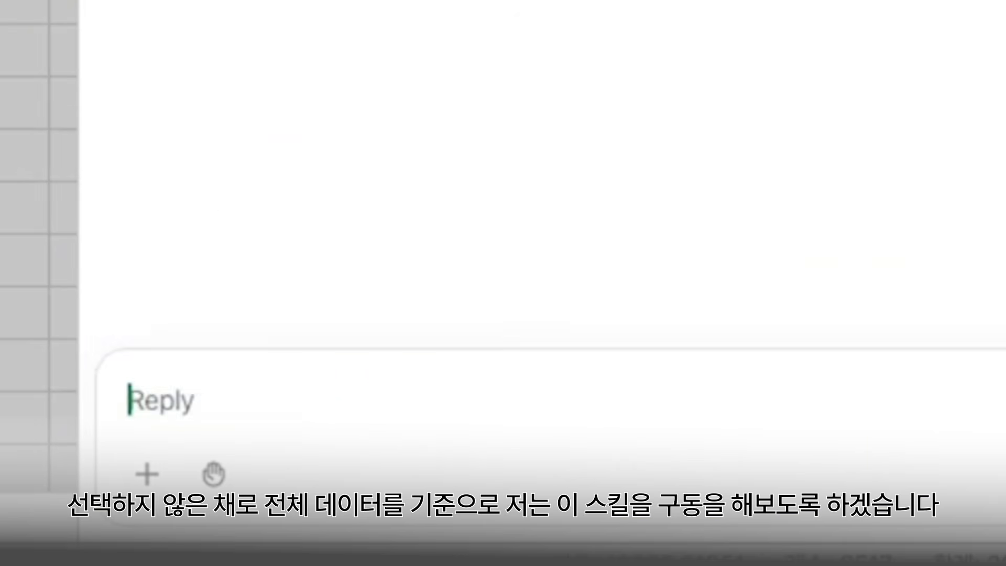
- Select a range of cells in the 팀 column and look across the raw sheet to the 금액 column
scroll(158, 385, "down", 20)
scroll(159, 385, "down", 5)
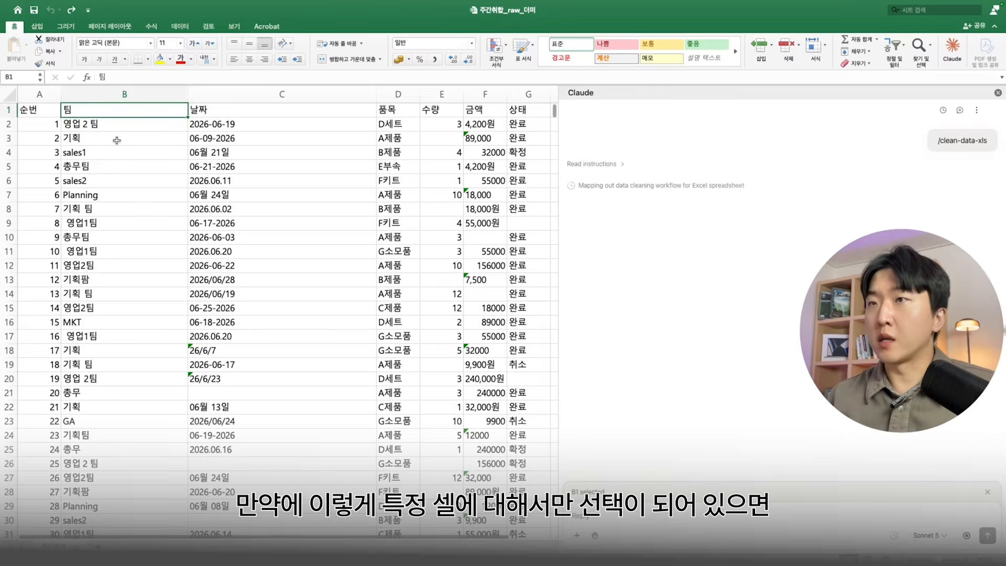
left_click_drag(111, 167, 112, 343)
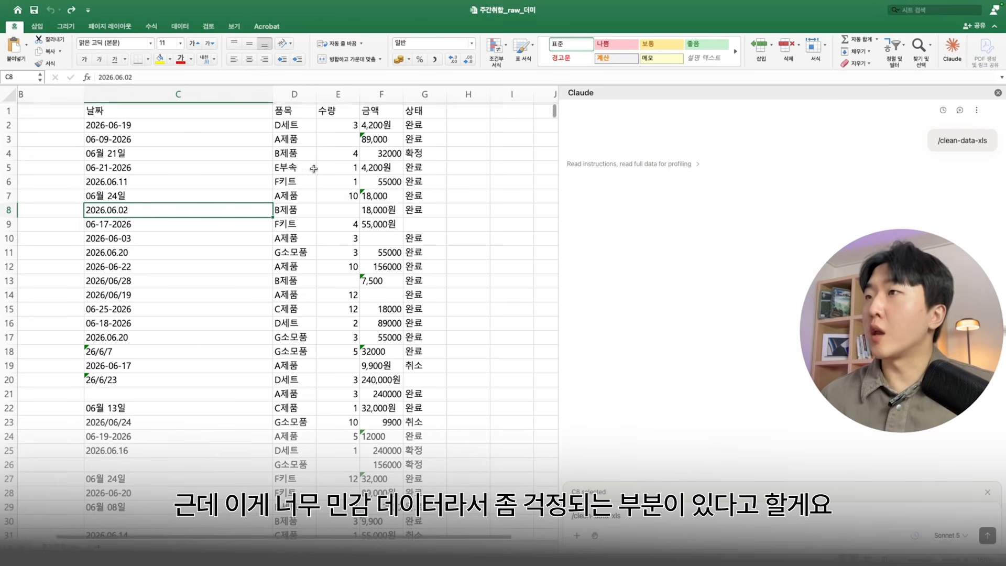
scroll(293, 134, "left", 3)
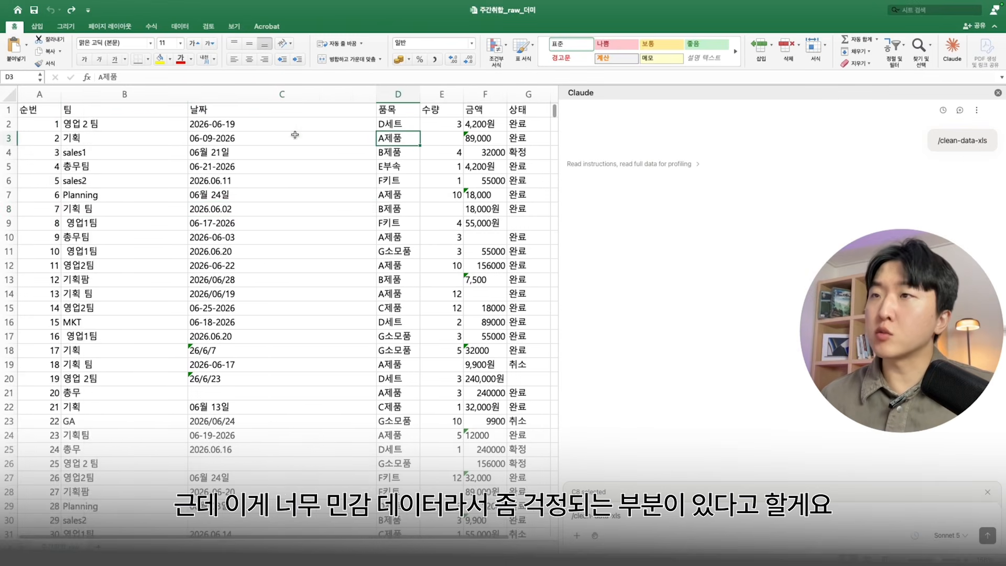
scroll(294, 134, "right", 8)
left_click(320, 124)
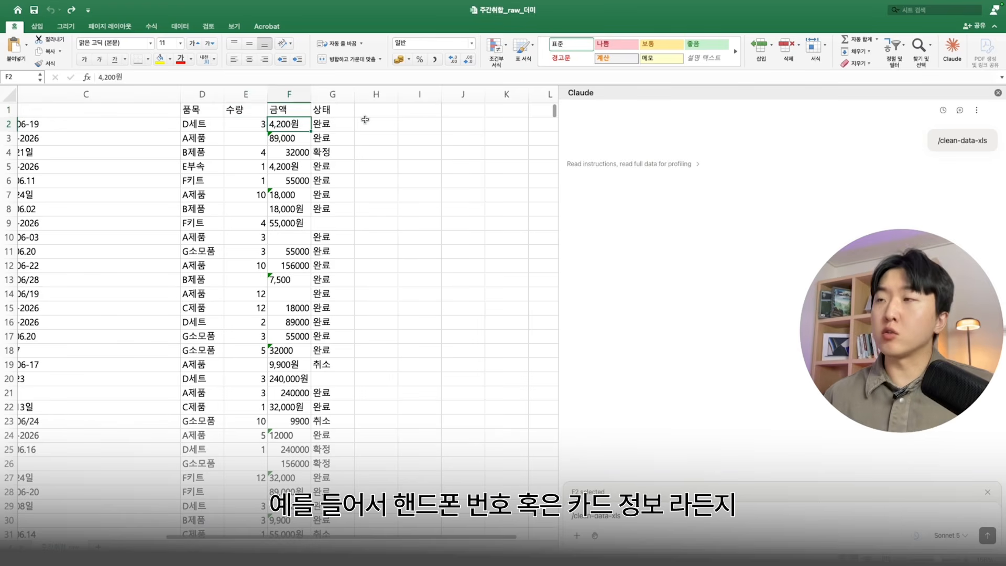
- Add a 핸드폰 번호 header in H1 and enter a sample phone number in H2
left_click(365, 116)
type("핸ㄷ폰")
type("번호")
key("Return")
type("010-1234-5678")
left_click(410, 127)
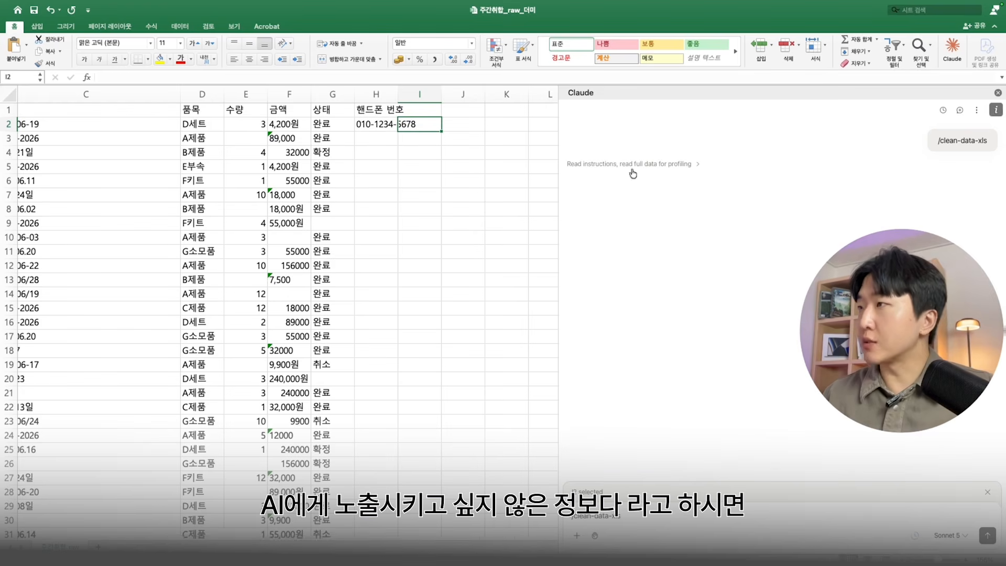
- Clear the sample phone number column contents in H1:H11
left_click_drag(367, 110, 360, 246)
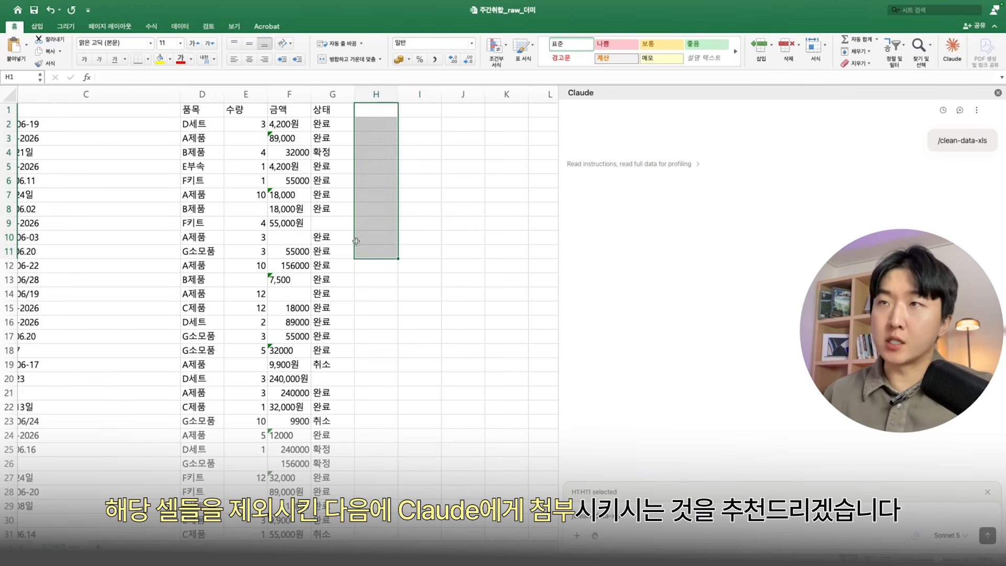
key("Delete")
left_click(360, 240)
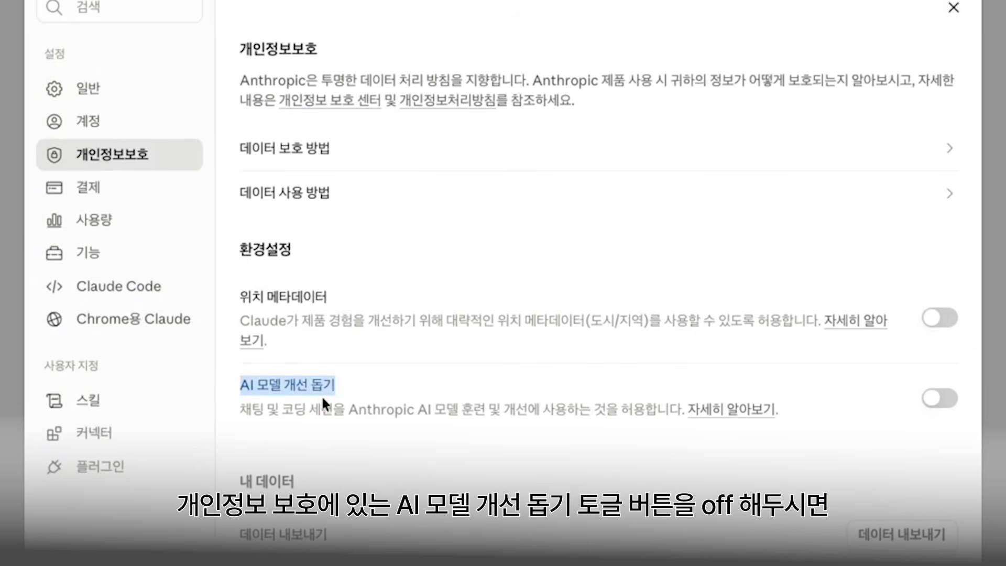
left_click(323, 401)
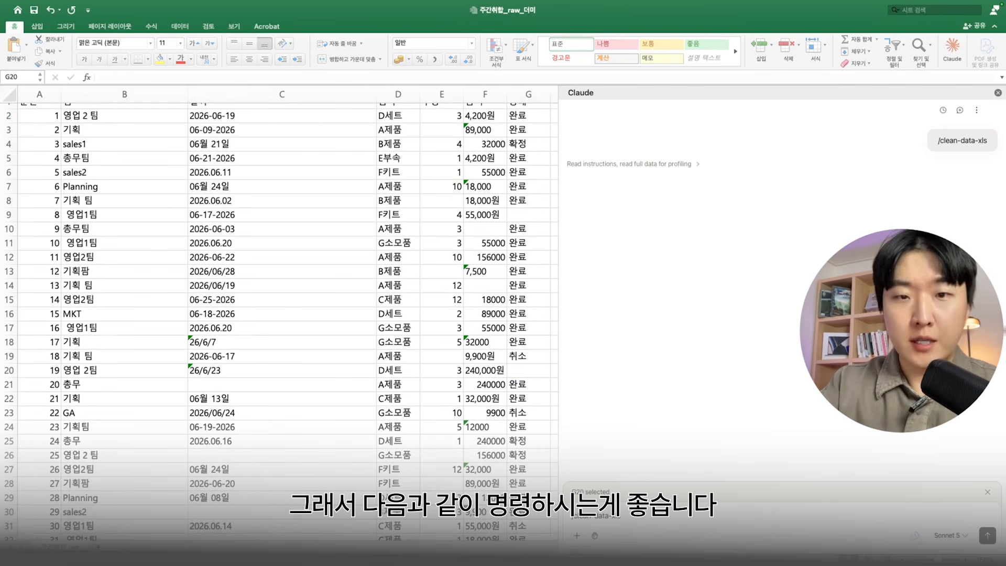
- Send Claude the prompt "/clean-data-xls 원본은 그대로 두고 다른 시트에다가 반영된 값을 넣어줘. 그리고 어떤 식으로 진행할 건지 나한테 검토받아." with Ask before edits
type("원본은 그대로 디")
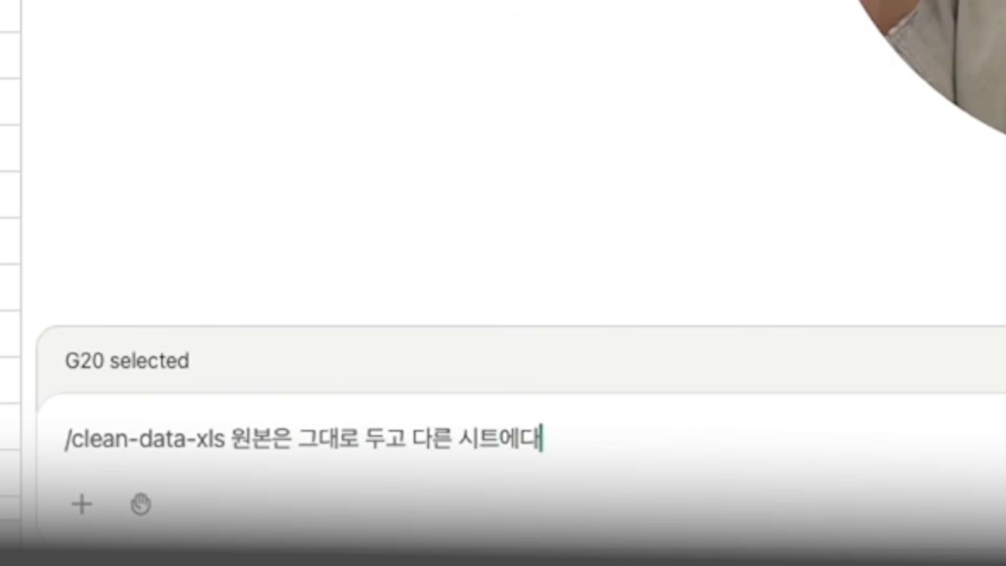
type("고 다른 시트에다가 반영된 갑")
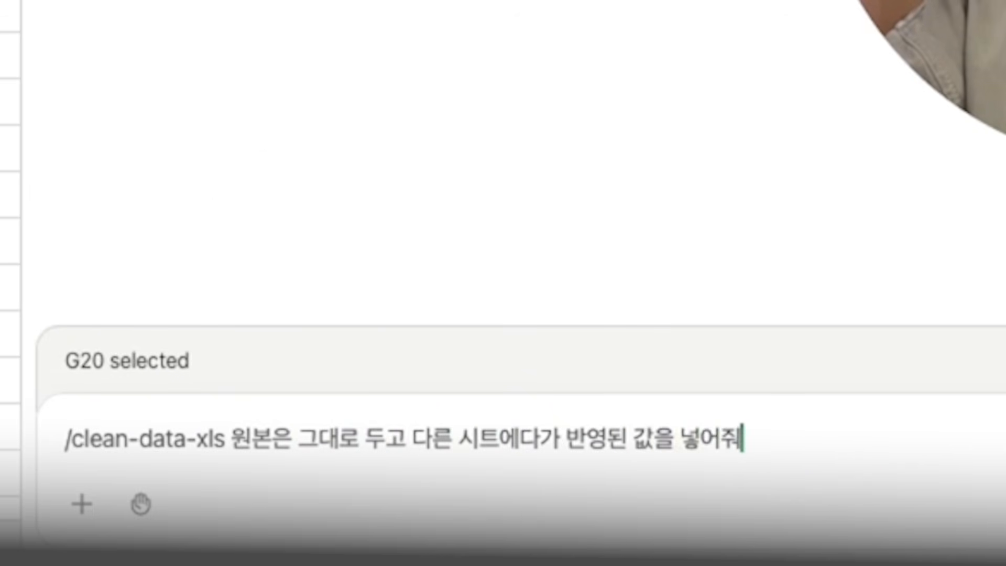
type(" 진행할 건지 나한테 검톻")
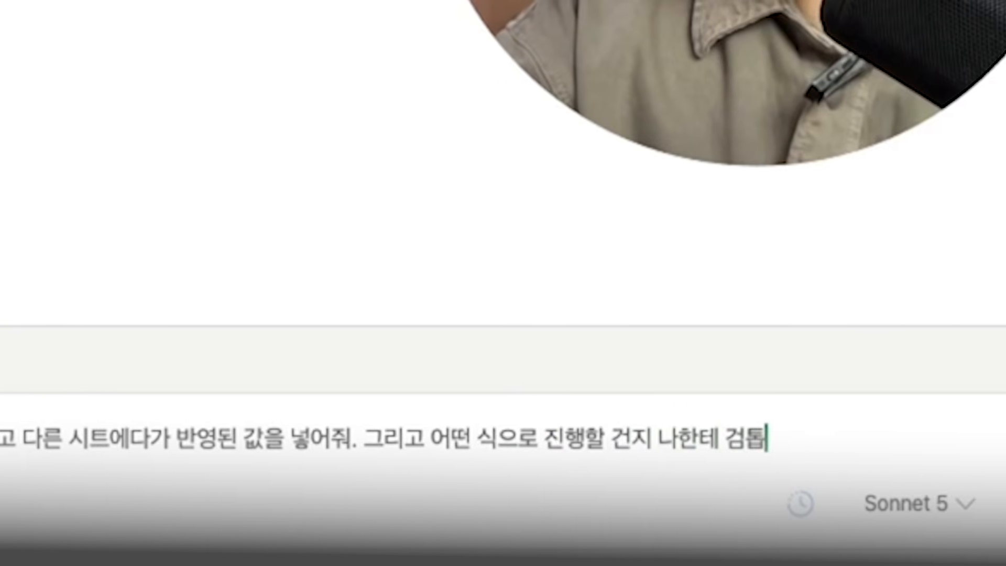
type("받아.")
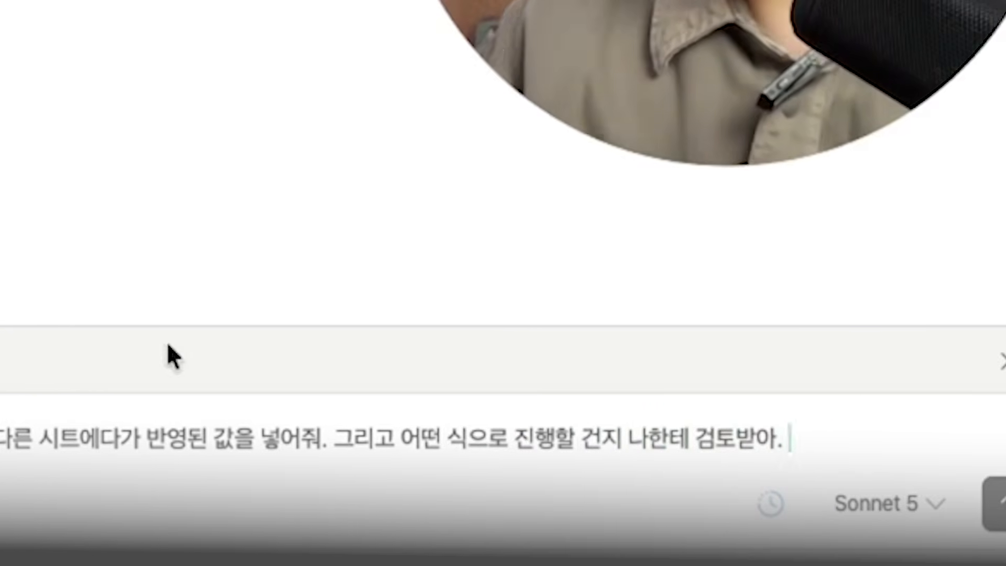
left_click(369, 485)
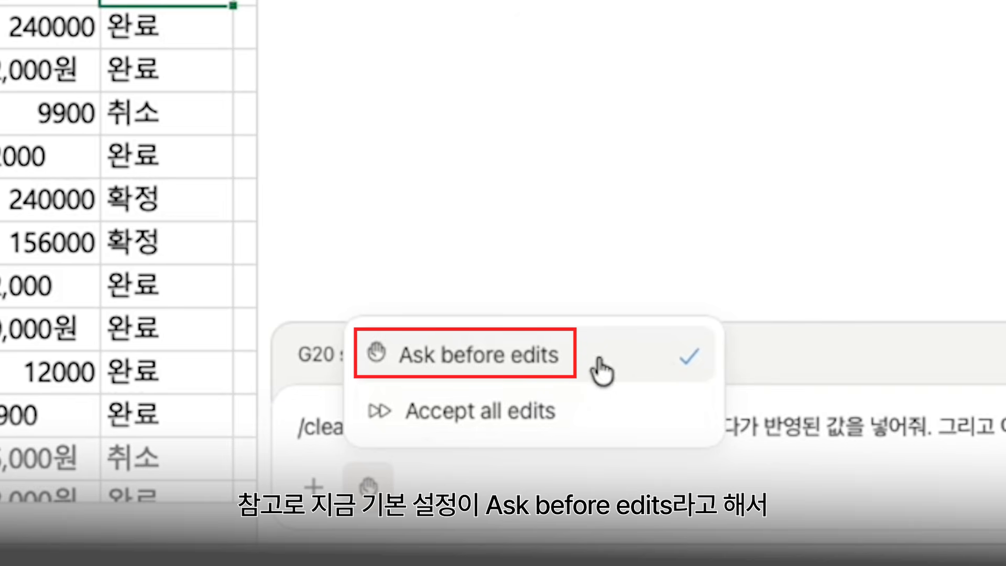
left_click(631, 369)
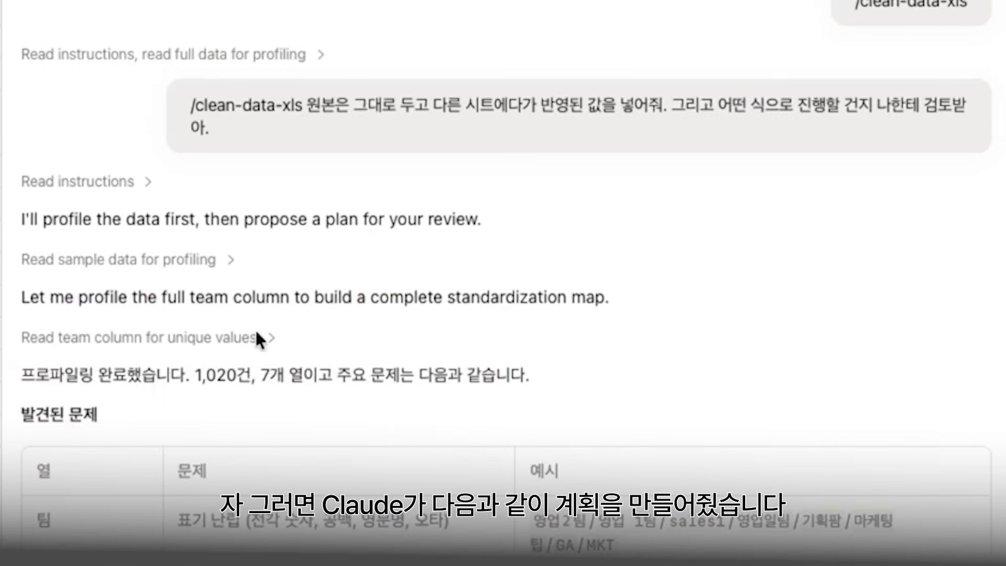
- Review Claude's table of data problems and proposed cleaning plan, and check a blank 금액 cell in the raw sheet
scroll(231, 327, "down", 9)
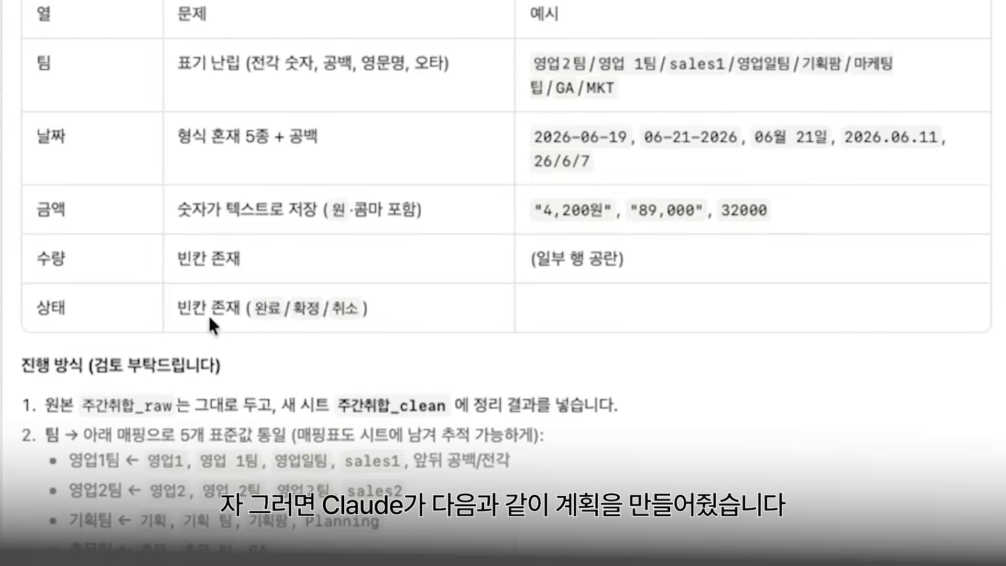
scroll(157, 293, "up", 4)
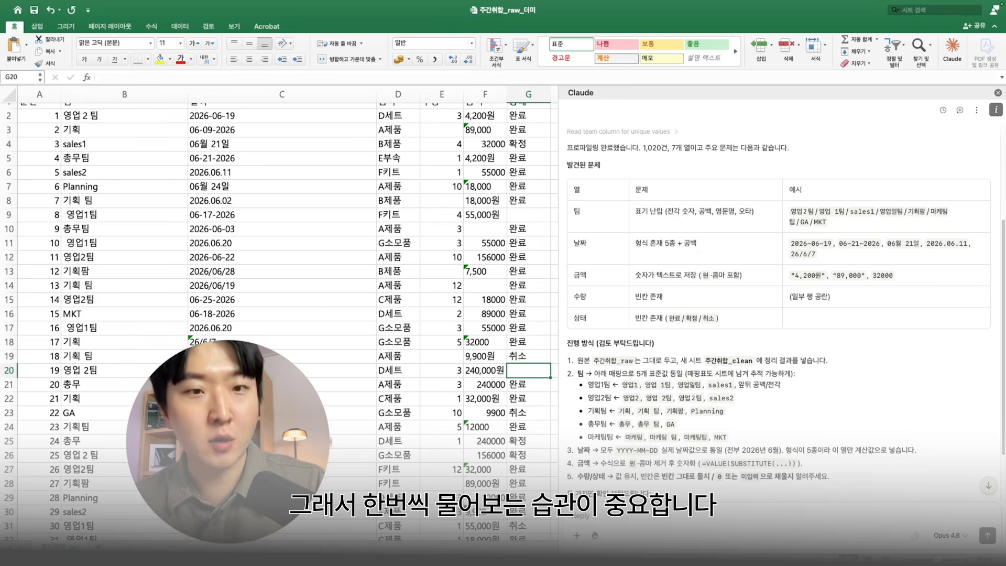
scroll(665, 251, "down", 1)
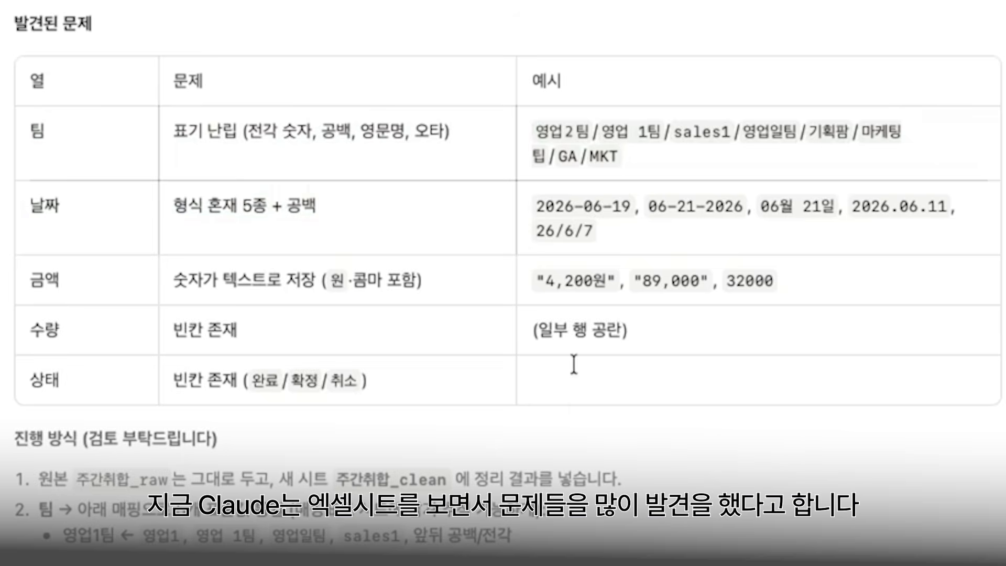
scroll(382, 209, "down", 10)
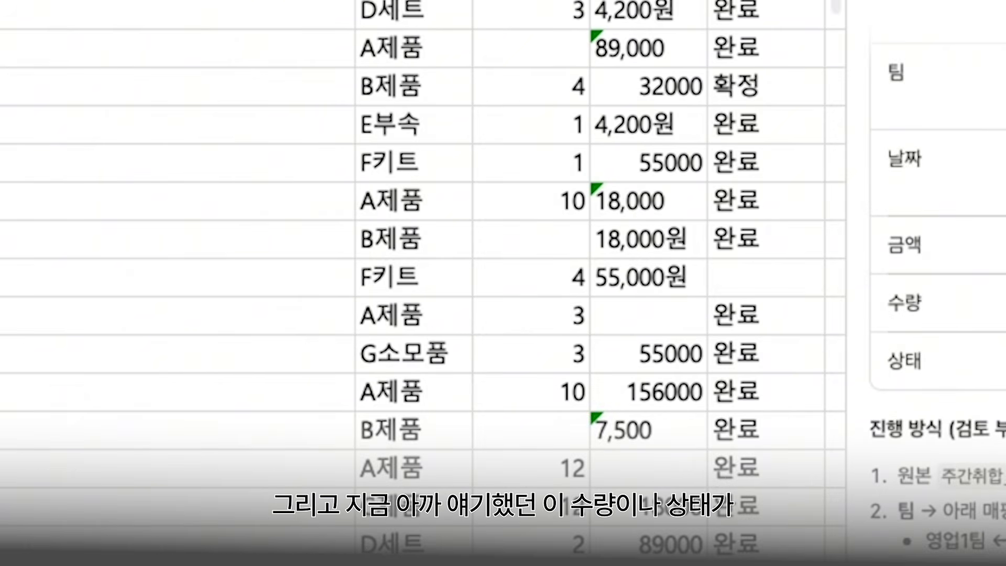
left_click(652, 317)
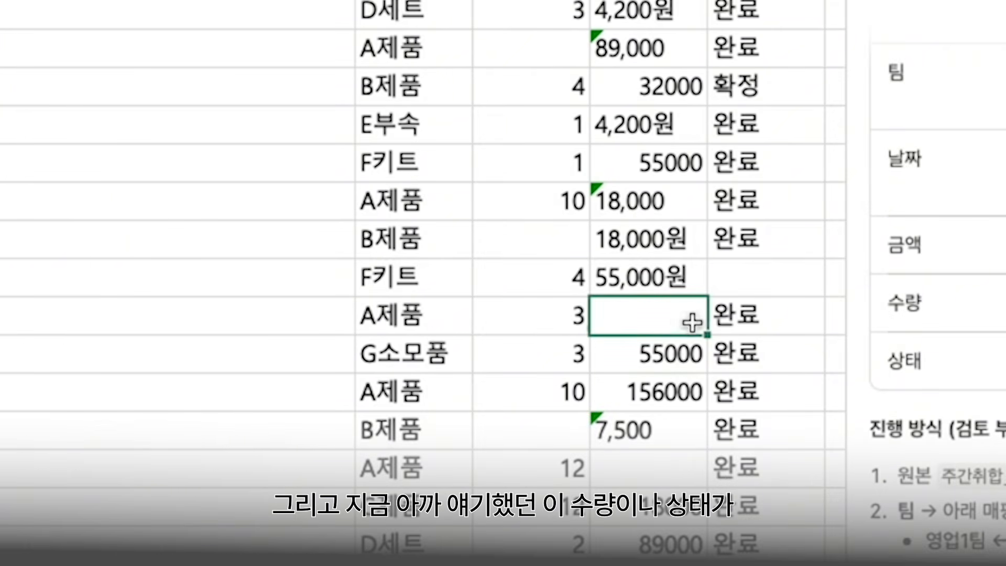
- Send Claude the reply "빈칸으로 되어있는 것들은 전부 따로 빼서 추후에 수기 확인을 해야 한다라고 처리해줘. 상태의 완료랑 확정은 같은 녀석들이야"
left_click(760, 282)
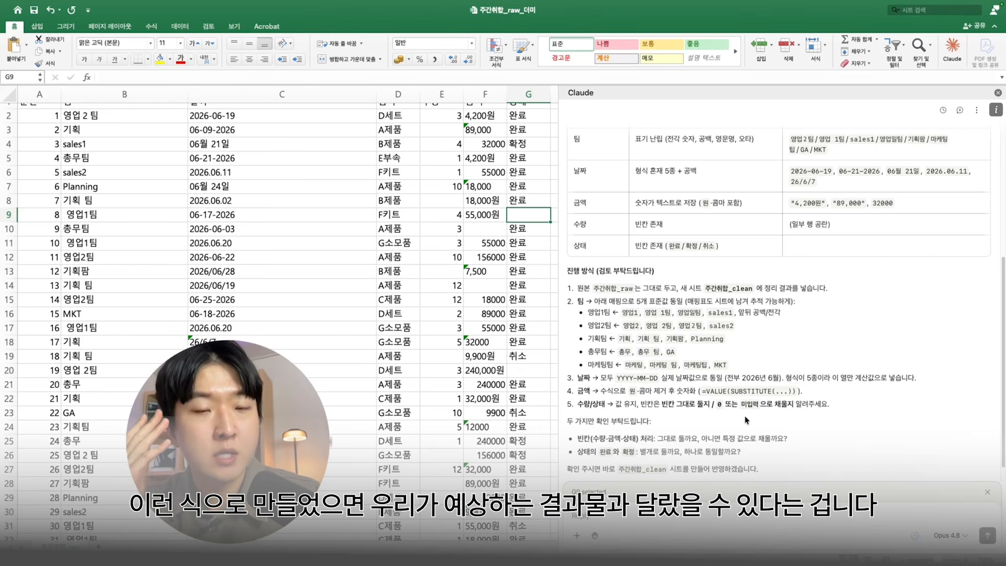
type("빈칸을")
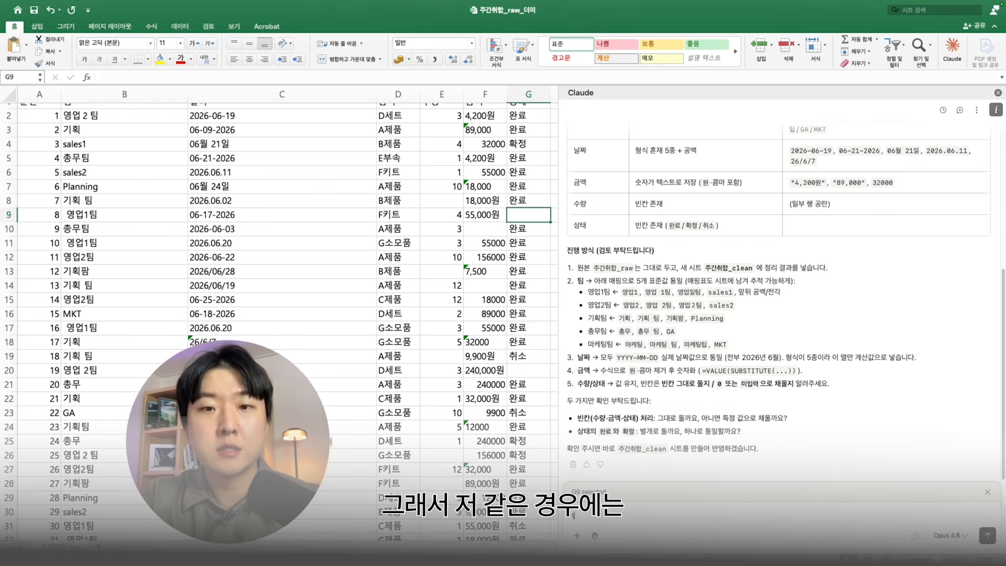
type("로 되어있는 것들은 전부 따로 ")
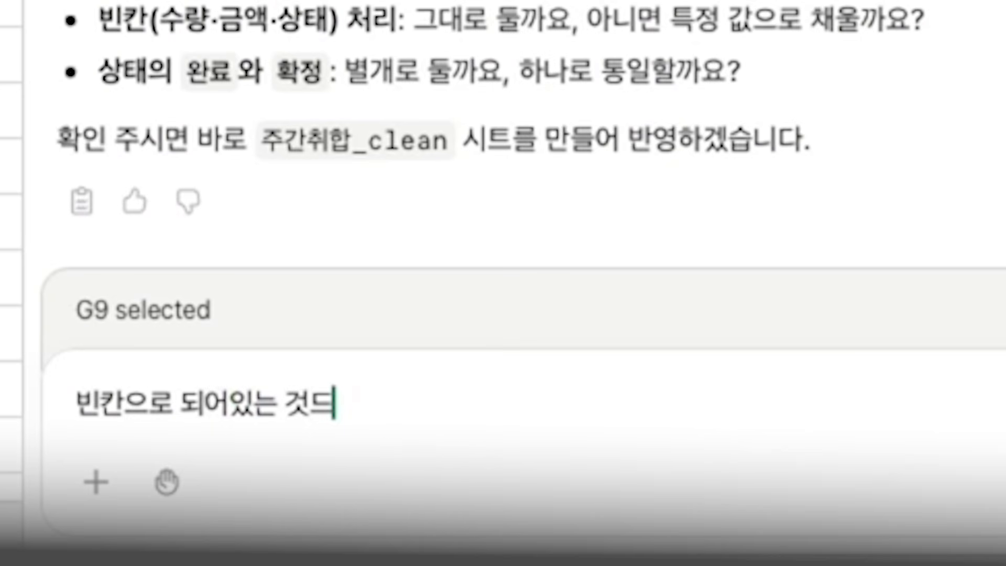
type("빼서 추후에")
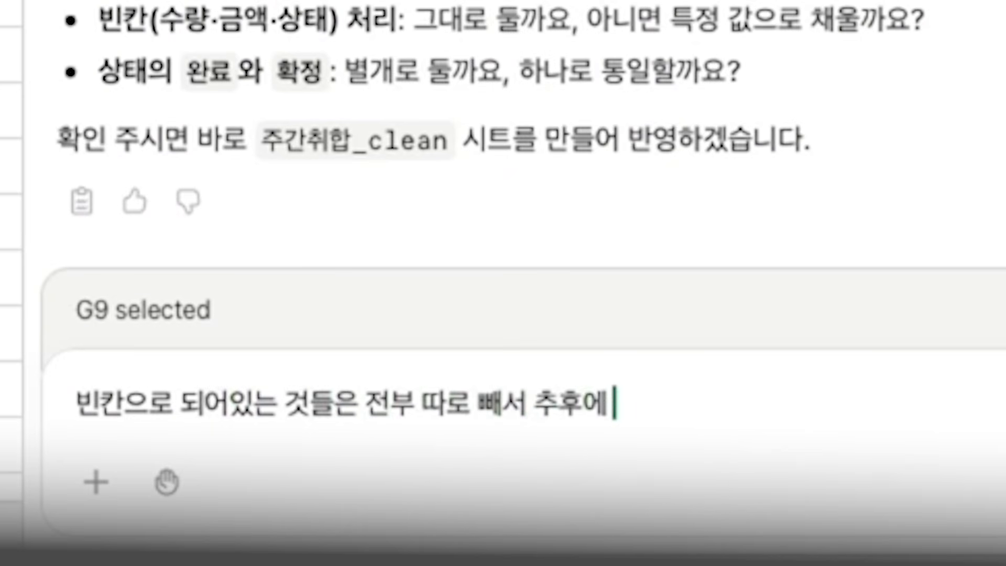
type(" 수기 확인을 해야 한다라고 처리했")
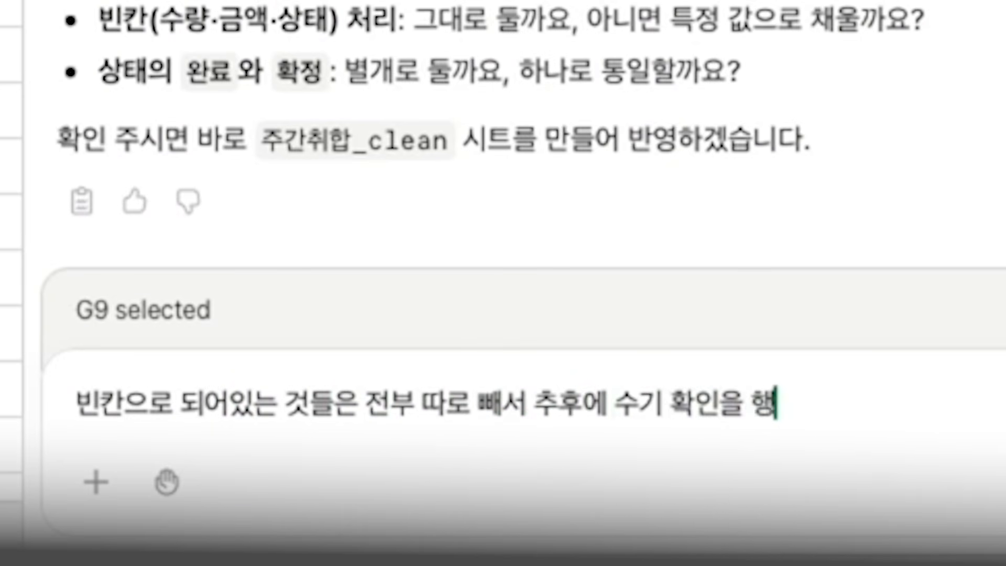
type("줘")
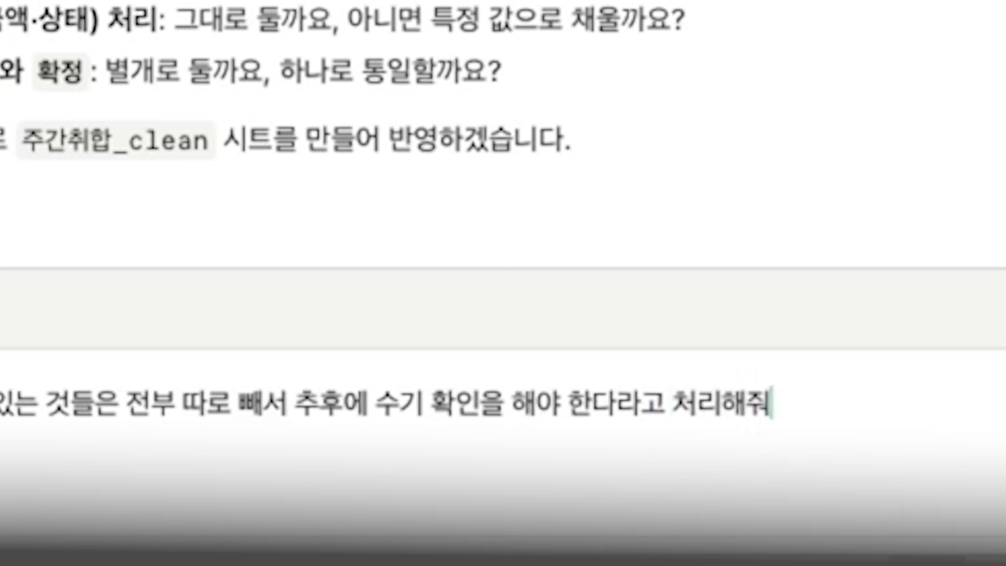
type(". 상태의 완료랑 ㅎ")
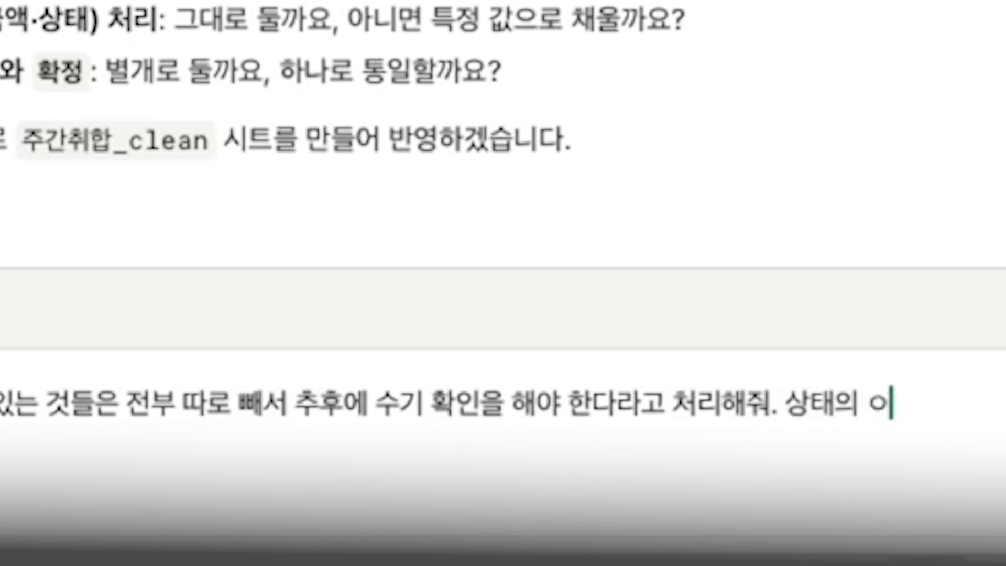
type("확정은 같은")
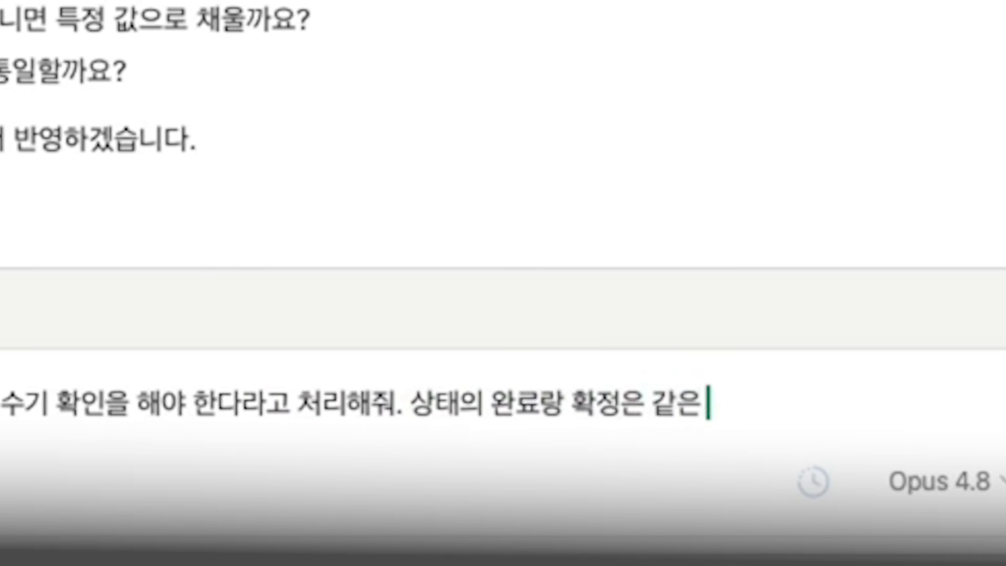
type(" 녀석들잉야")
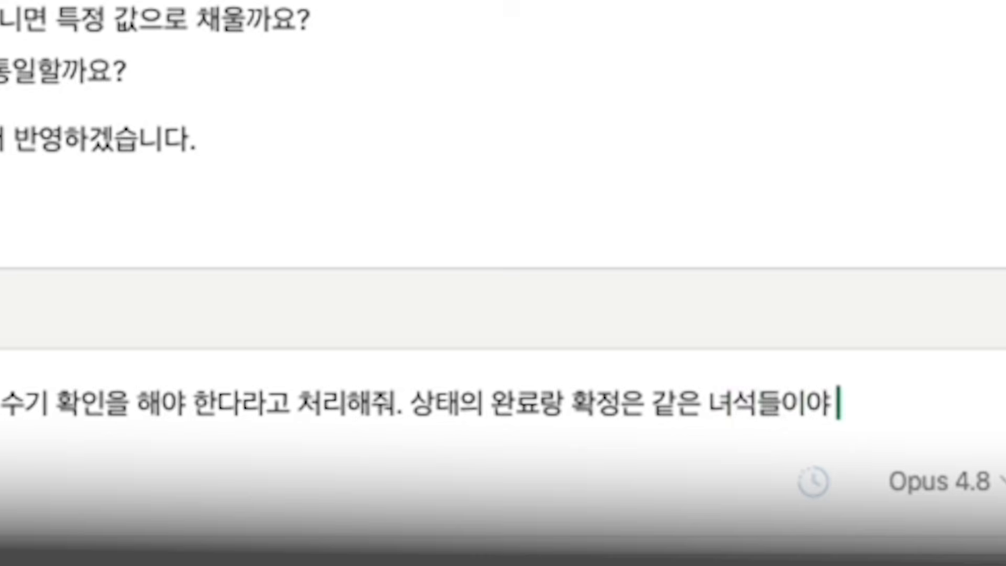
key("Return")
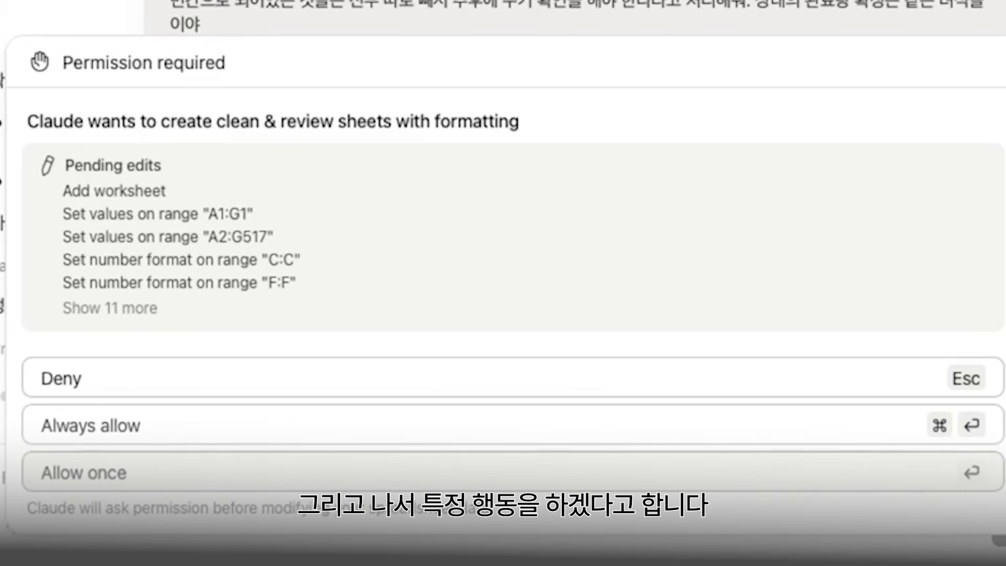
- Expand Claude's full list of pending edits and allow the creation of the clean and review sheets once
left_click(95, 310)
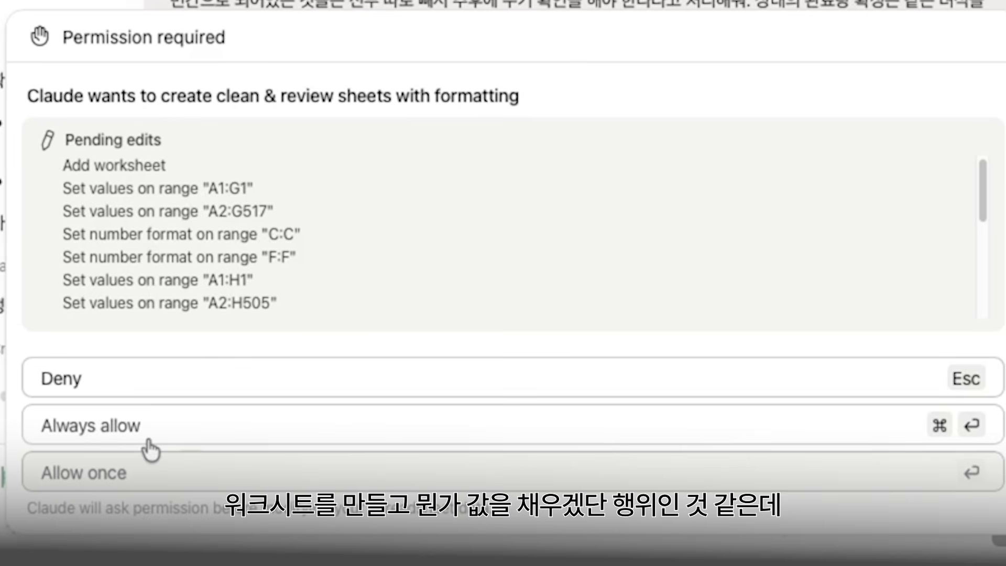
left_click(142, 474)
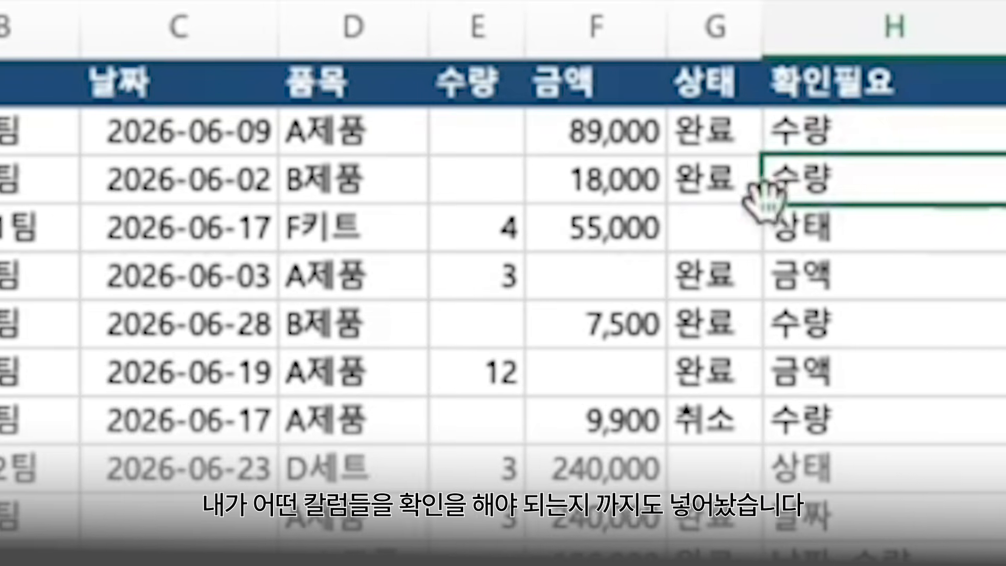
- Check the 확인필요 column of the review sheet against the blank cells in its rows
left_click_drag(706, 131, 719, 160)
left_click(438, 135)
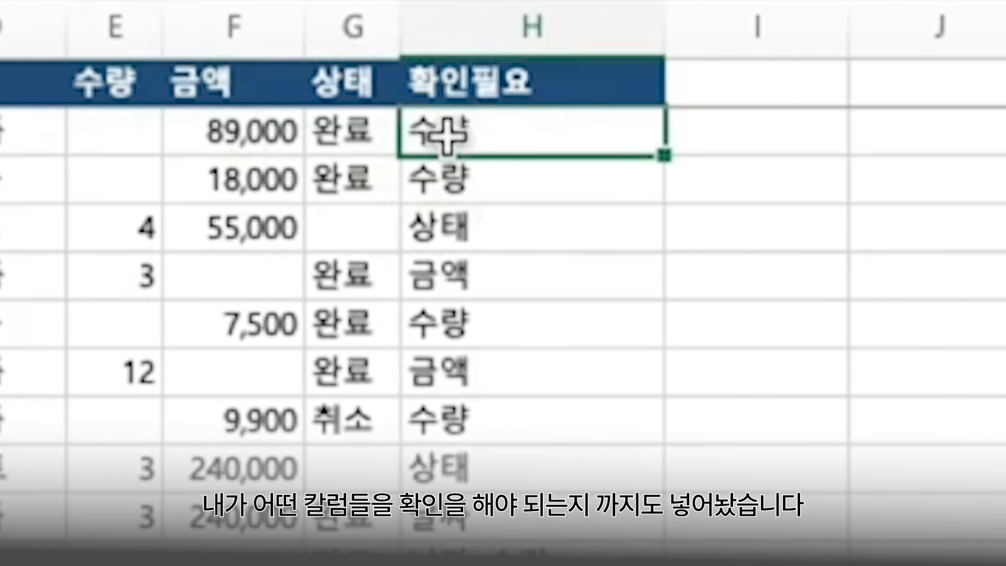
left_click(468, 194)
left_click(178, 181)
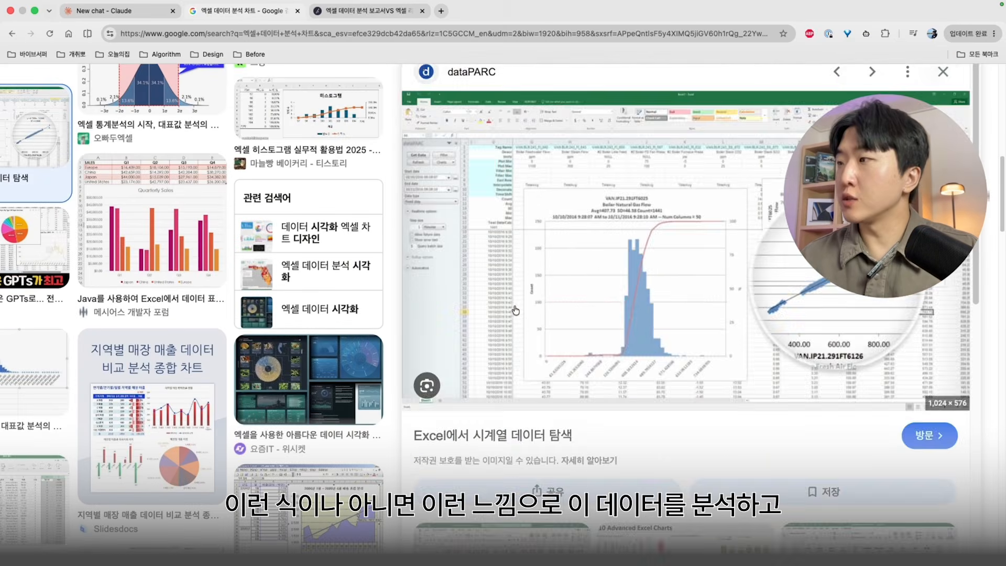
- Browse the Google image results in the browser for example Excel data analysis charts
scroll(569, 317, "down", 4)
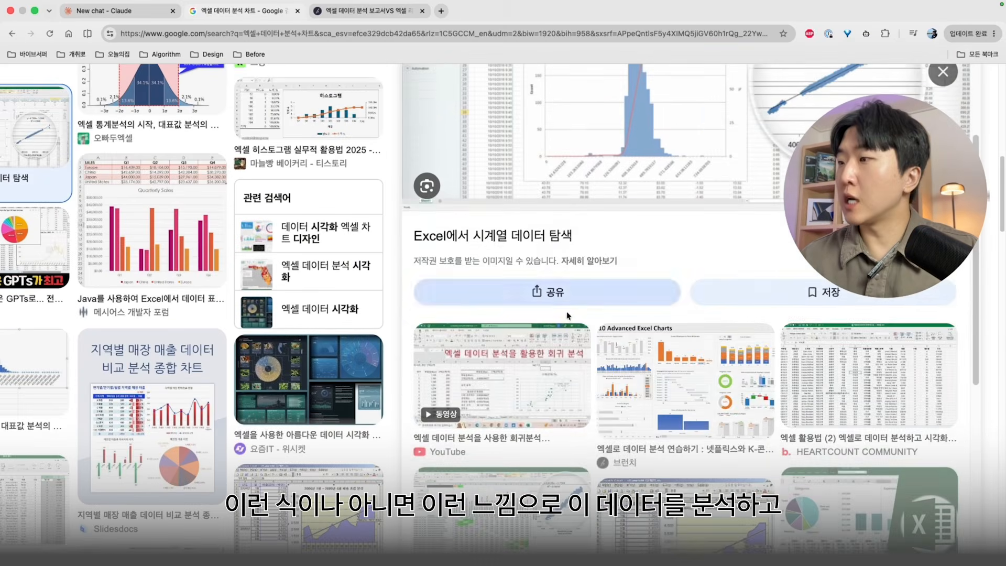
left_click(571, 335)
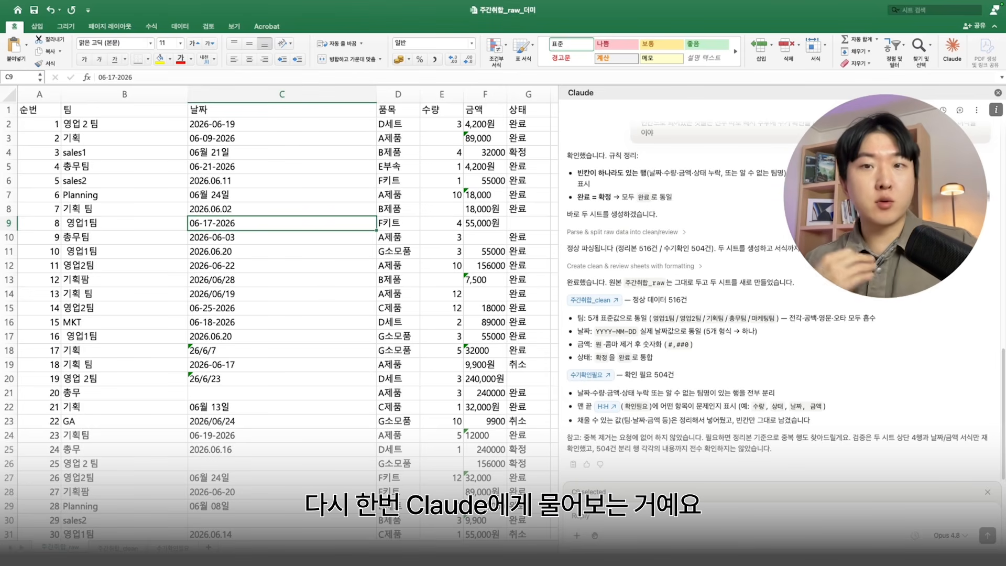
- Ask Claude which analysis suits this data by sending "너 이거 데이터 분석 어떤거 하는 게 좋을 것 같아?"
type("너 이거 데이터 ")
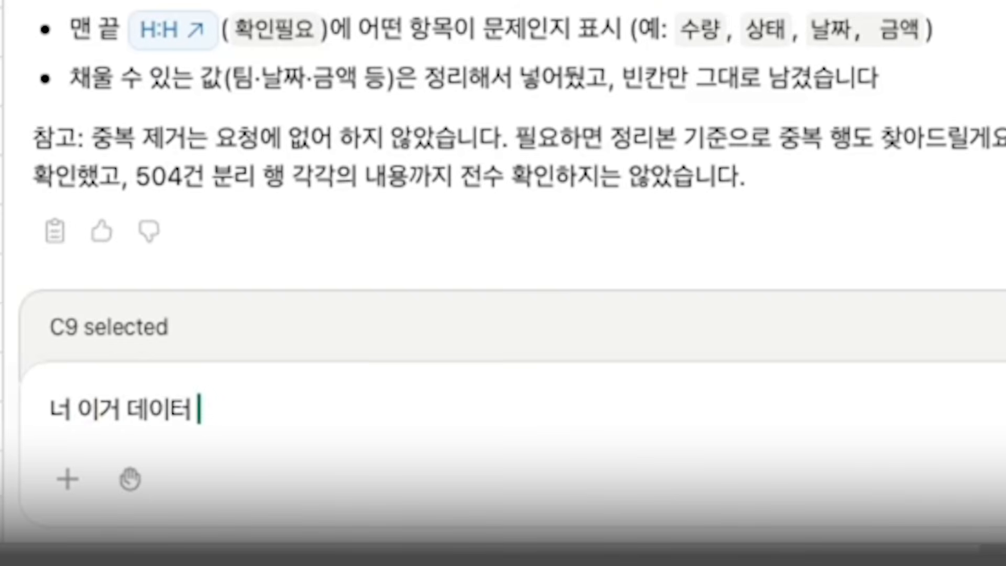
type("분석 어떠ㄴ거 하느")
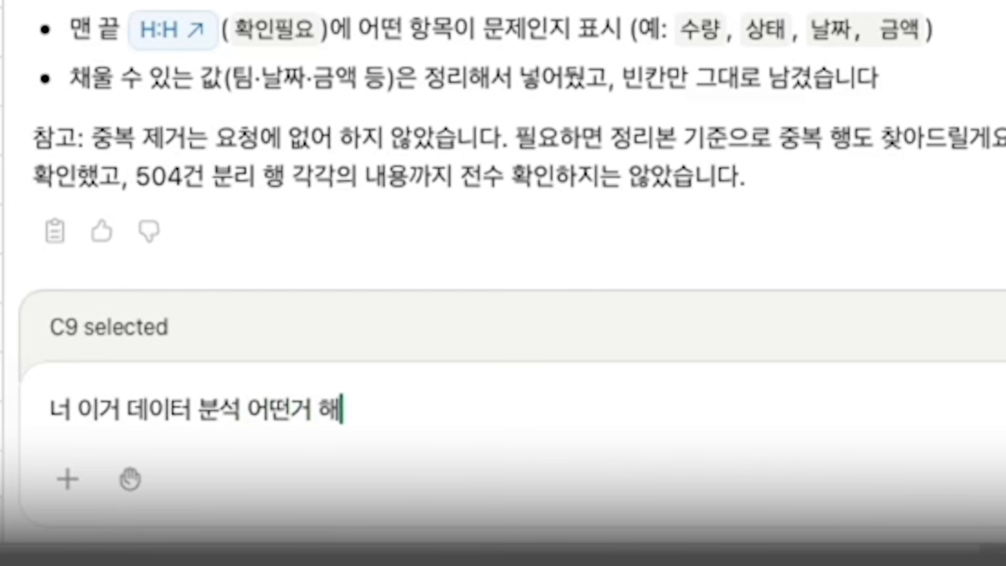
key("Return")
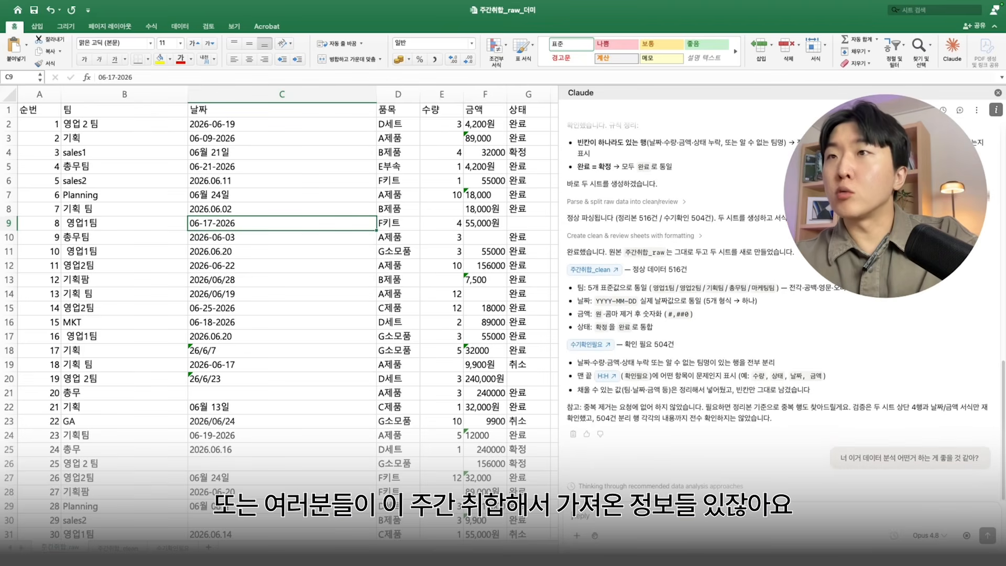
- Look over the raw sheet's rows, examining the team, date and item columns for company context relevant to the analysis
left_click(208, 166)
scroll(220, 167, "right", 5)
scroll(226, 167, "left", 5)
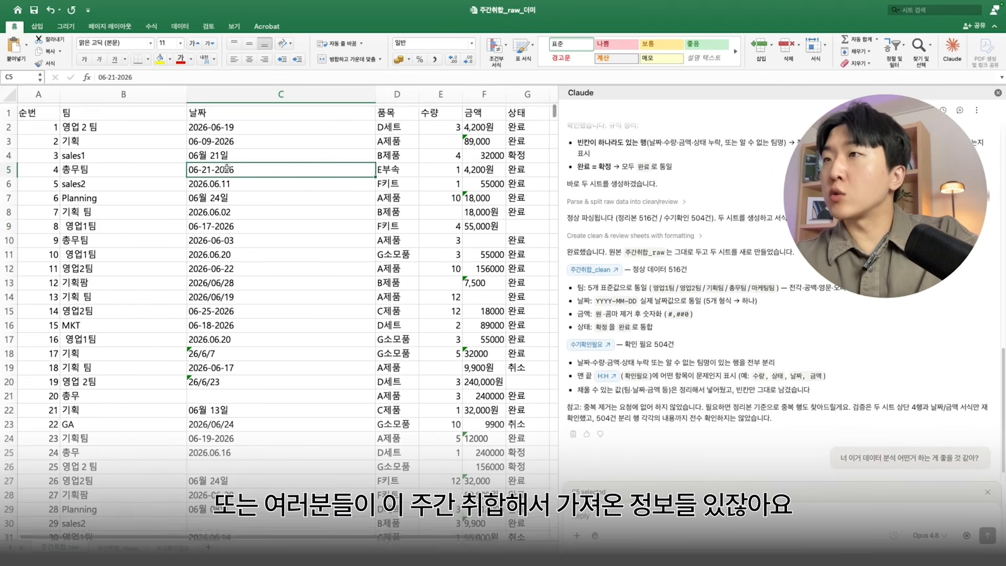
left_click_drag(39, 124, 32, 335)
left_click_drag(39, 110, 526, 336)
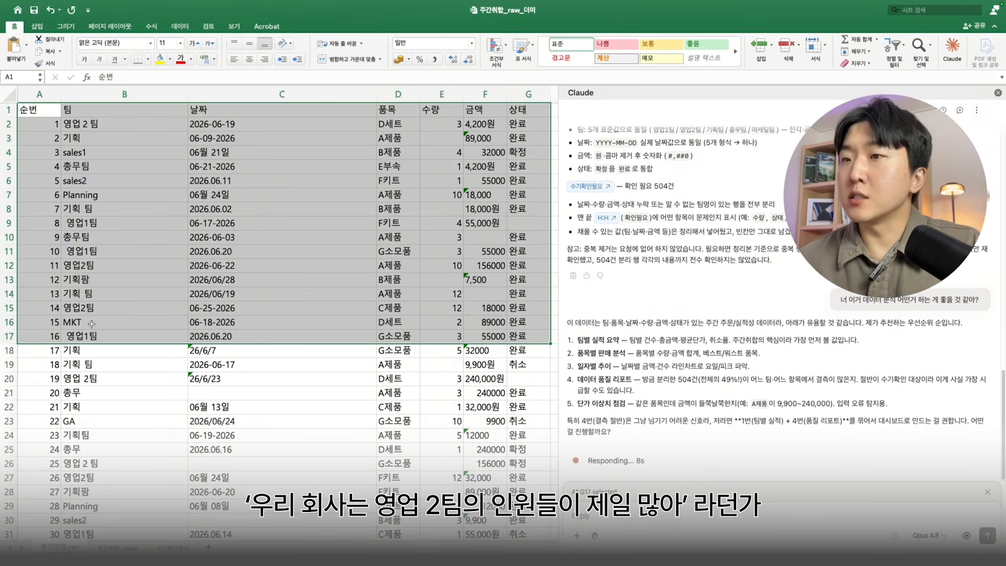
left_click(121, 310)
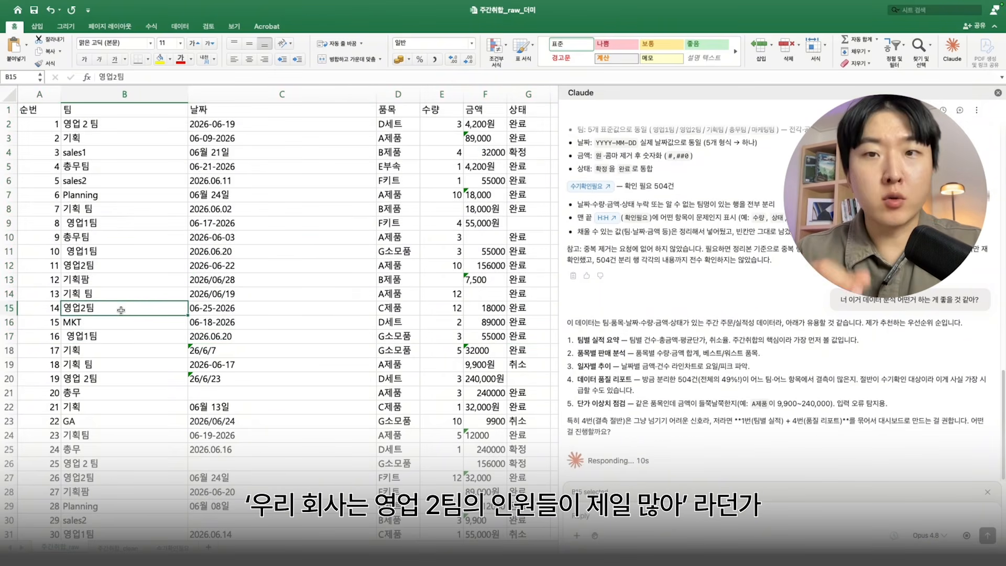
left_click(397, 253)
scroll(396, 257, "down", 3)
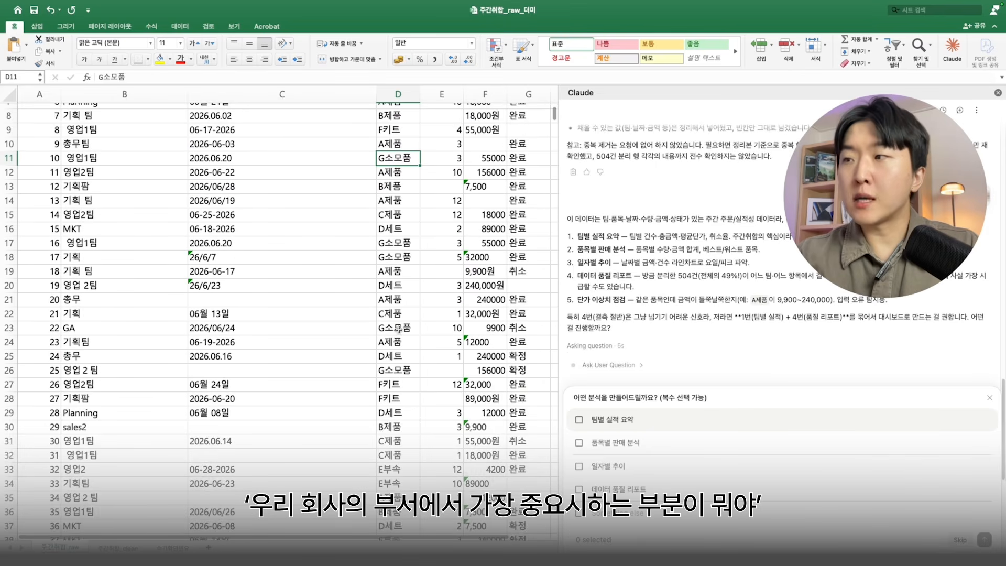
scroll(396, 294, "up", 2)
left_click(396, 300)
scroll(396, 300, "up", 1)
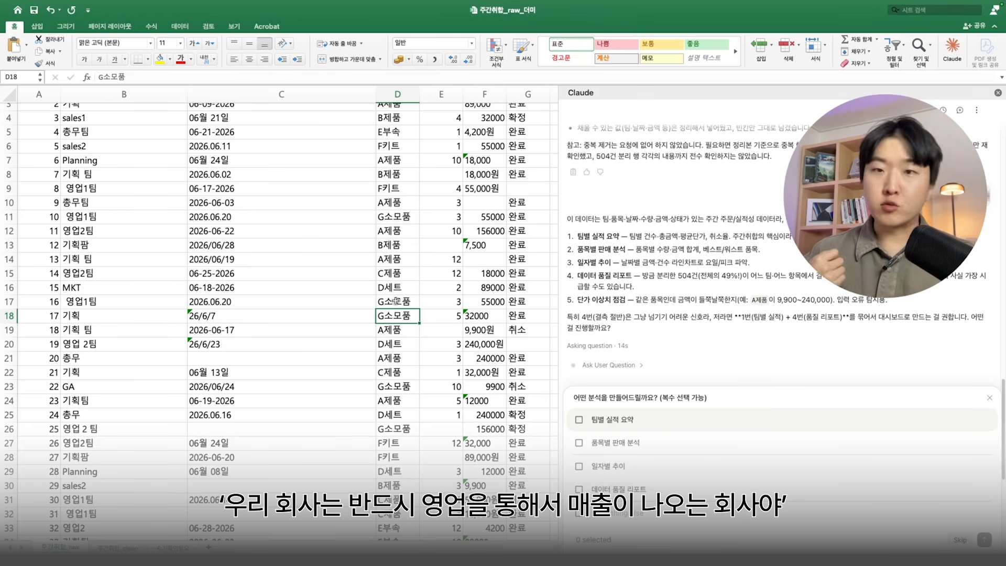
scroll(396, 301, "up", 1)
left_click(97, 220)
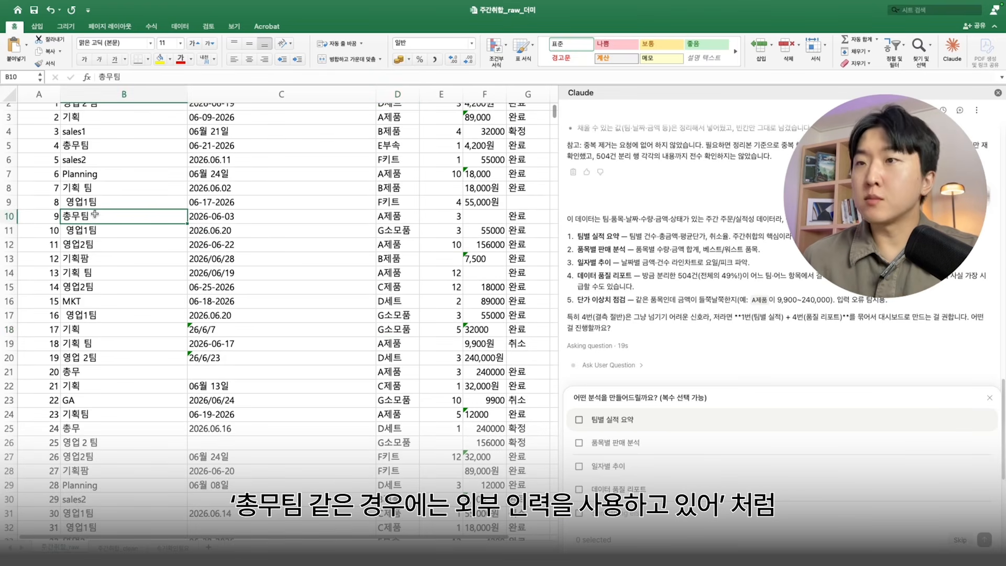
scroll(99, 222, "up", 1)
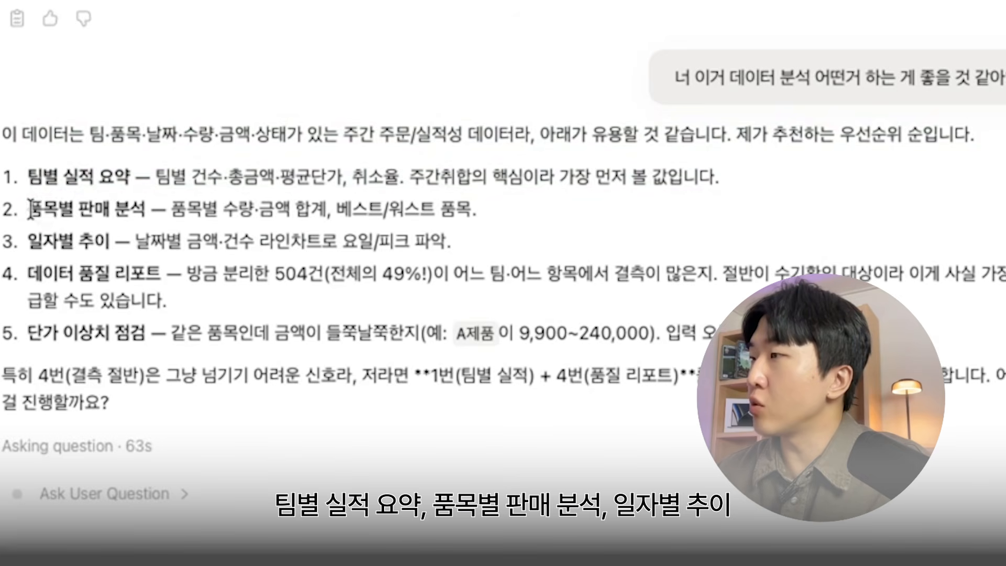
- Read Claude's recommended analyses, covering 품목별 판매 분석, 일자별 추이 and 데이터 품질 리포트
left_click_drag(29, 208, 150, 204)
left_click(150, 205)
left_click_drag(29, 242, 88, 242)
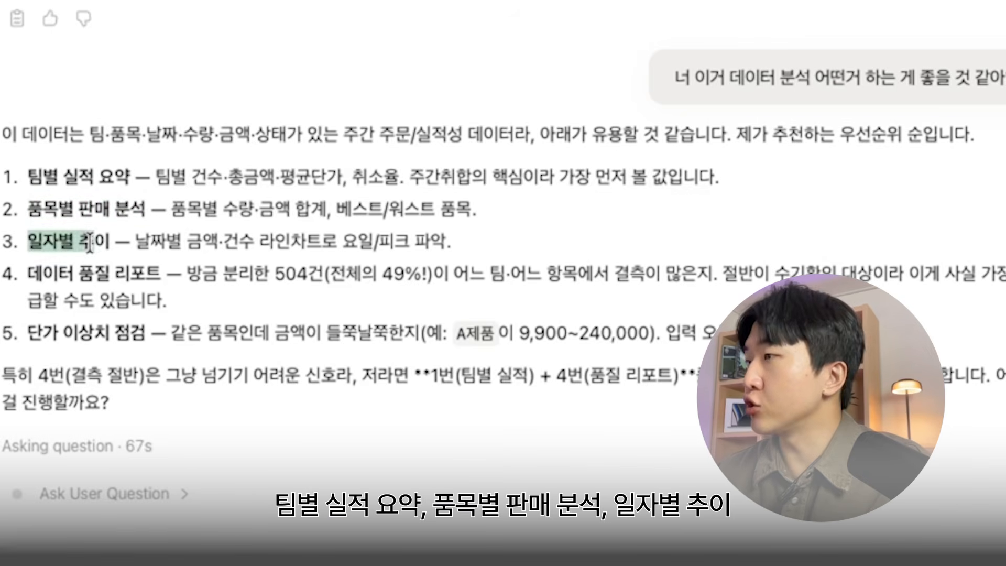
left_click(99, 255)
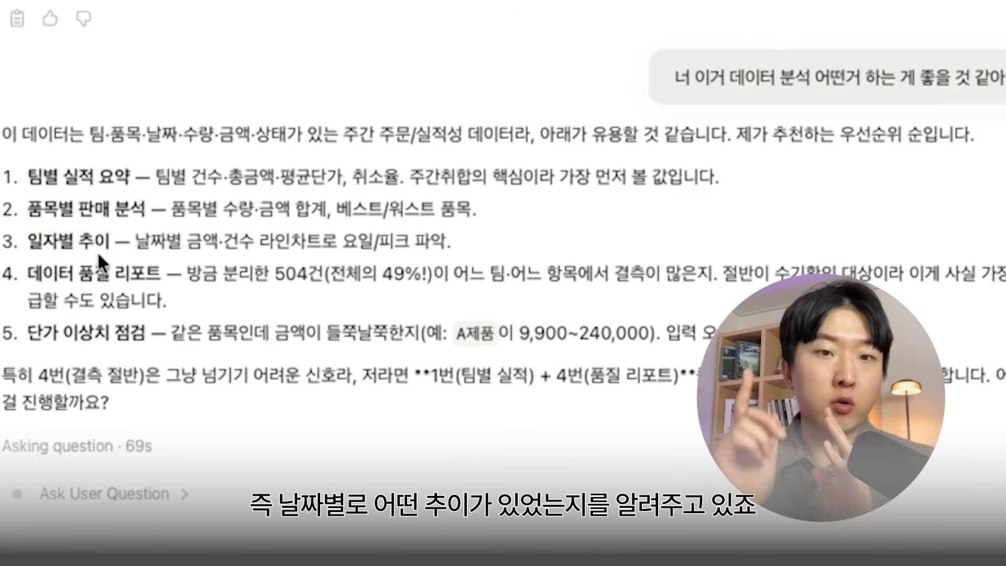
left_click_drag(29, 273, 150, 276)
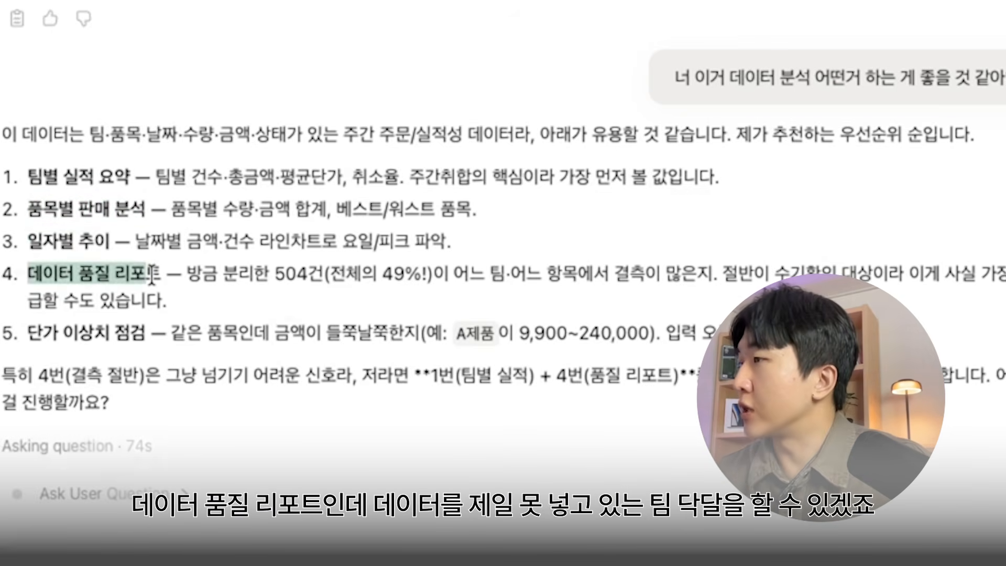
double_click(151, 276)
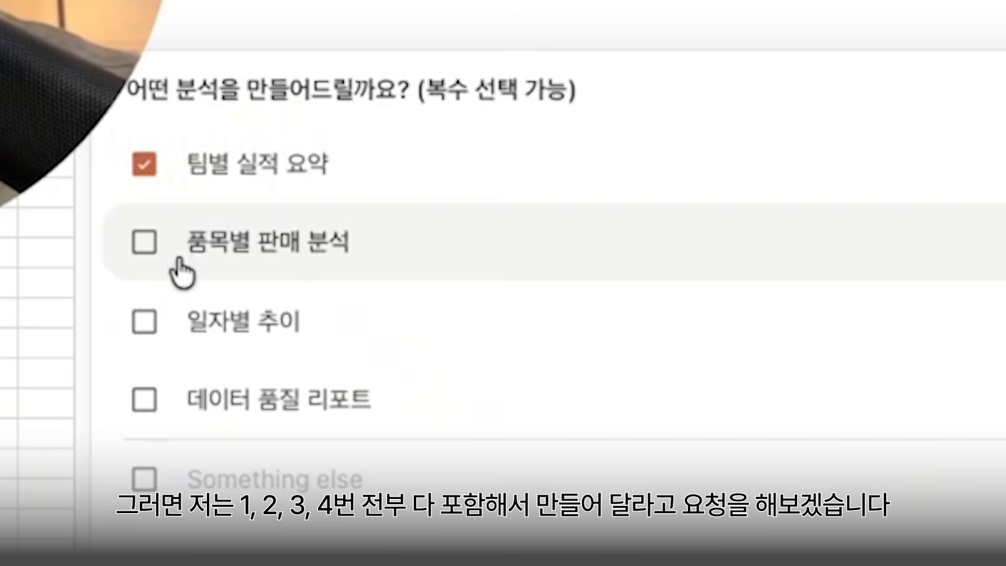
- Choose 품목별 판매 분석, 일자별 추이 and 데이터 품질 리포트 in addition to 팀별 실적 요약 as the analyses Claude should create
left_click(178, 256)
left_click(193, 331)
left_click(203, 402)
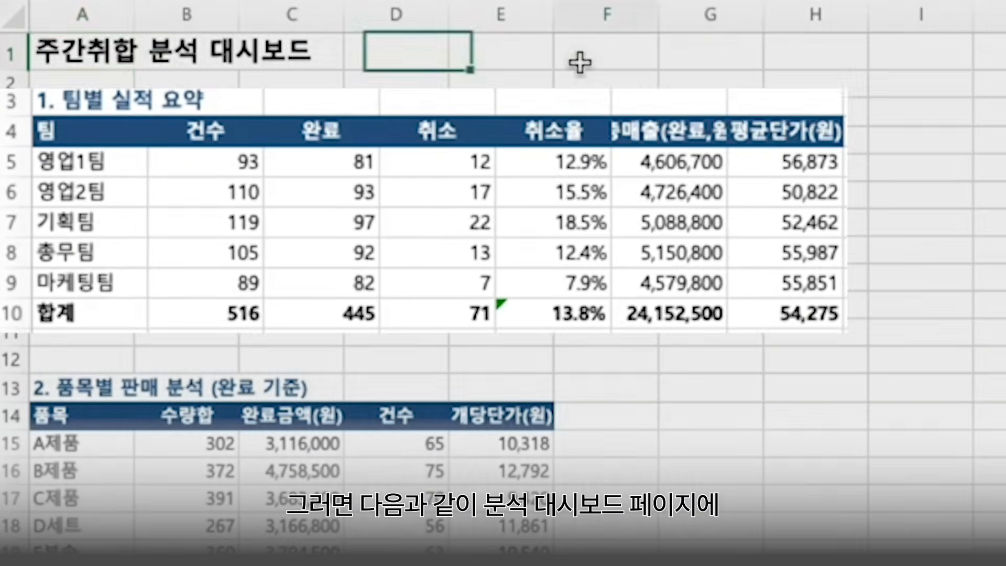
- Review the 주간취합 분석 대시보드 sheet, including its team performance summary and item sales analysis tables
left_click(580, 63)
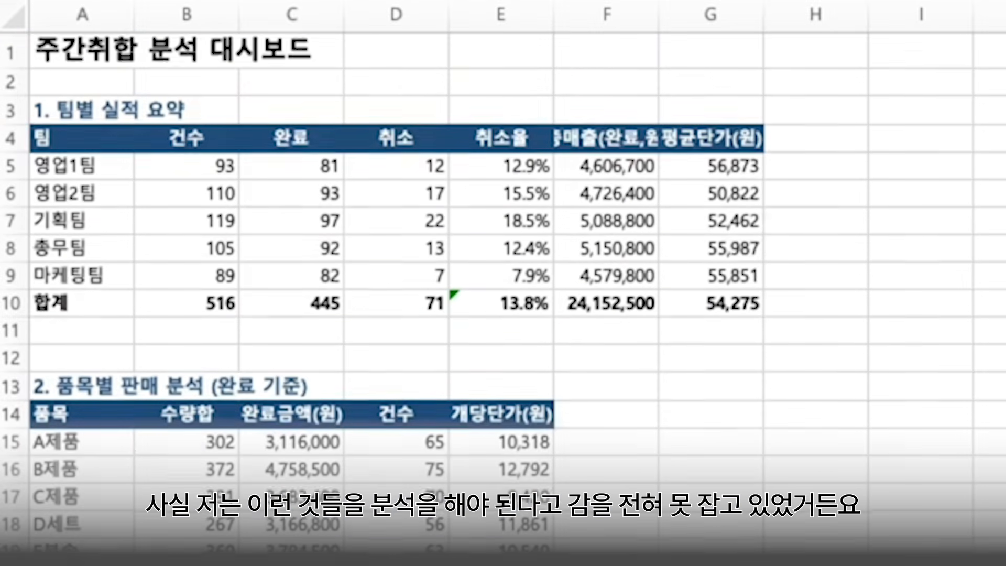
scroll(504, 283, "down", 2)
scroll(503, 283, "down", 3)
scroll(503, 283, "up", 5)
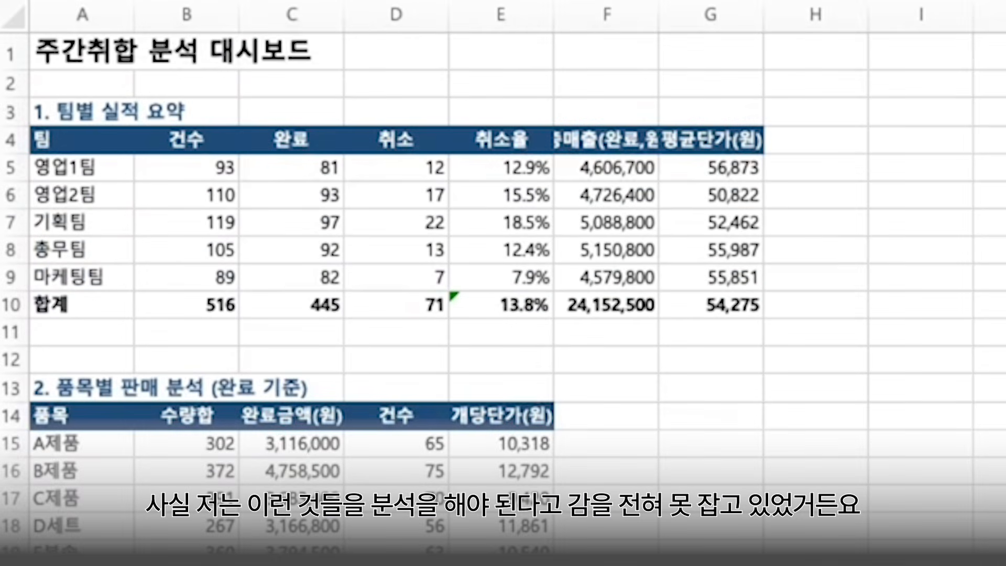
scroll(503, 283, "down", 2)
scroll(504, 283, "up", 2)
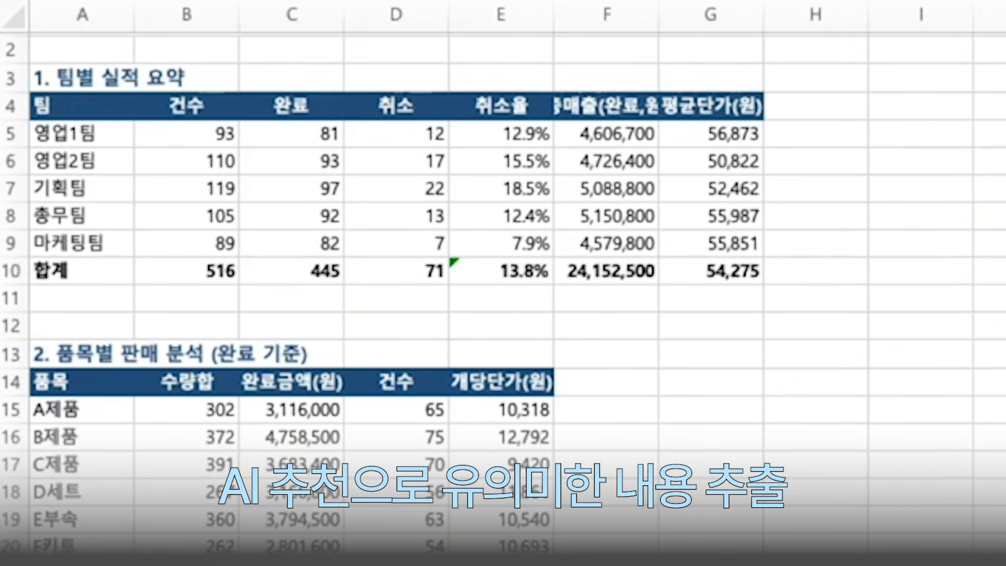
scroll(503, 283, "up", 1)
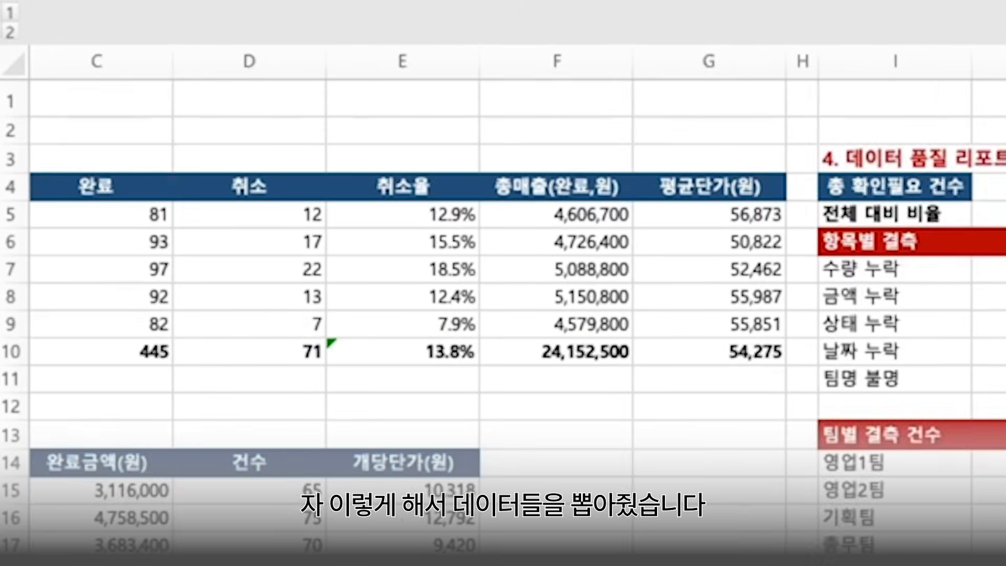
- Examine the 항목별 결측 건수 bar chart that accompanies the data quality report, including its bars and plot area
scroll(503, 283, "right", 3)
left_click(905, 381)
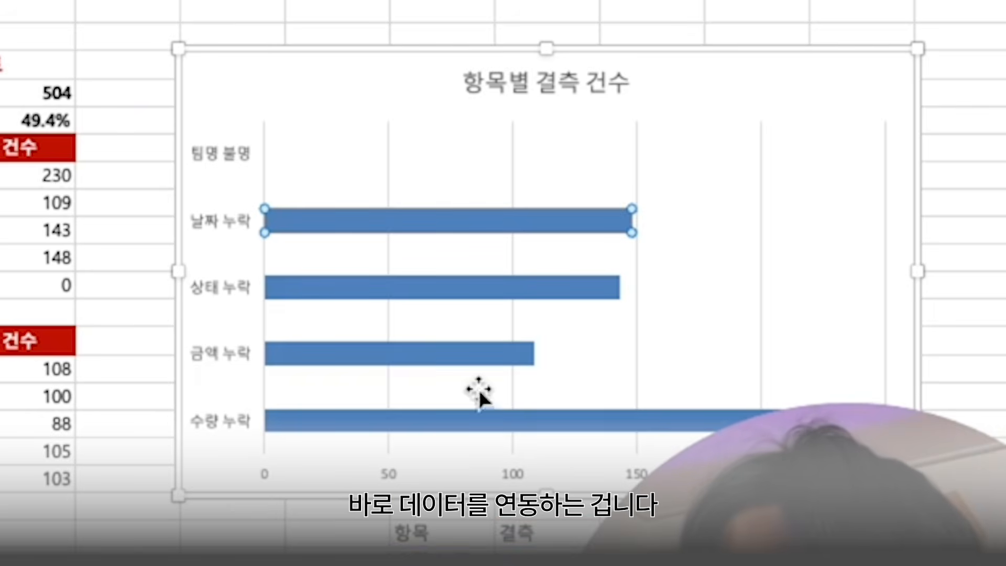
left_click(440, 265)
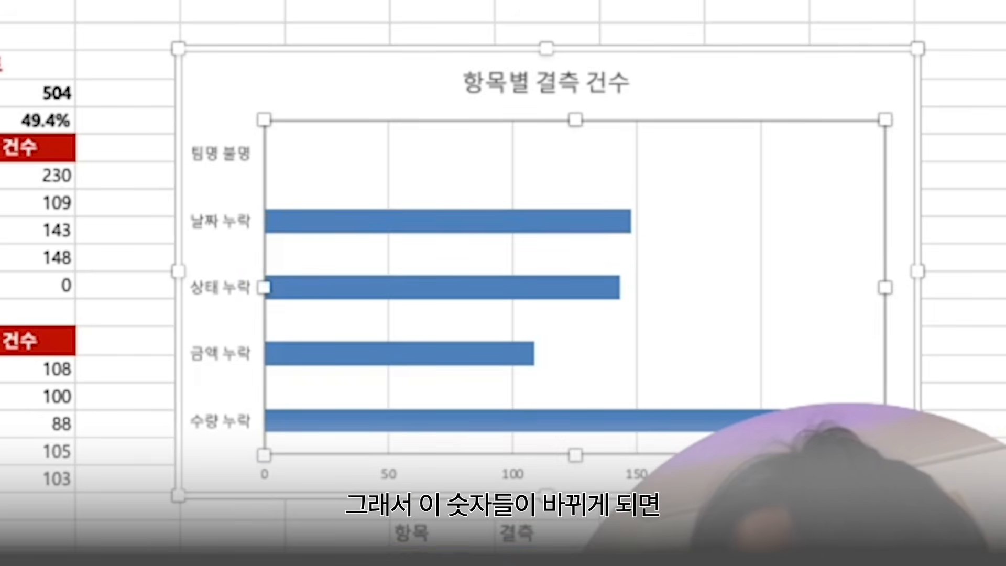
- Inspect the formula behind the 수량 누락 count in the 데이터 품질 리포트 table to check its link to the source data
double_click(55, 203)
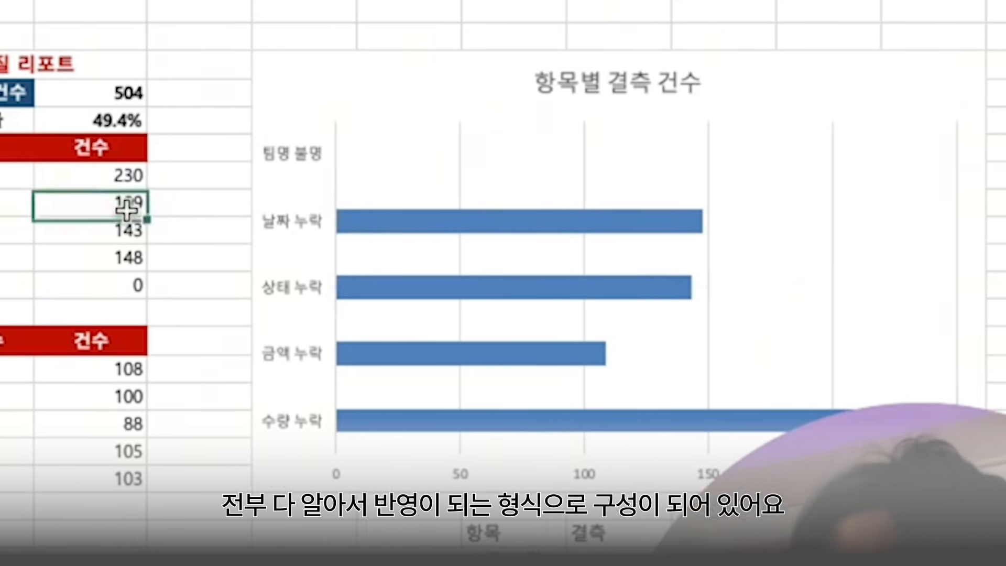
left_click(345, 147)
left_click(328, 178)
double_click(328, 178)
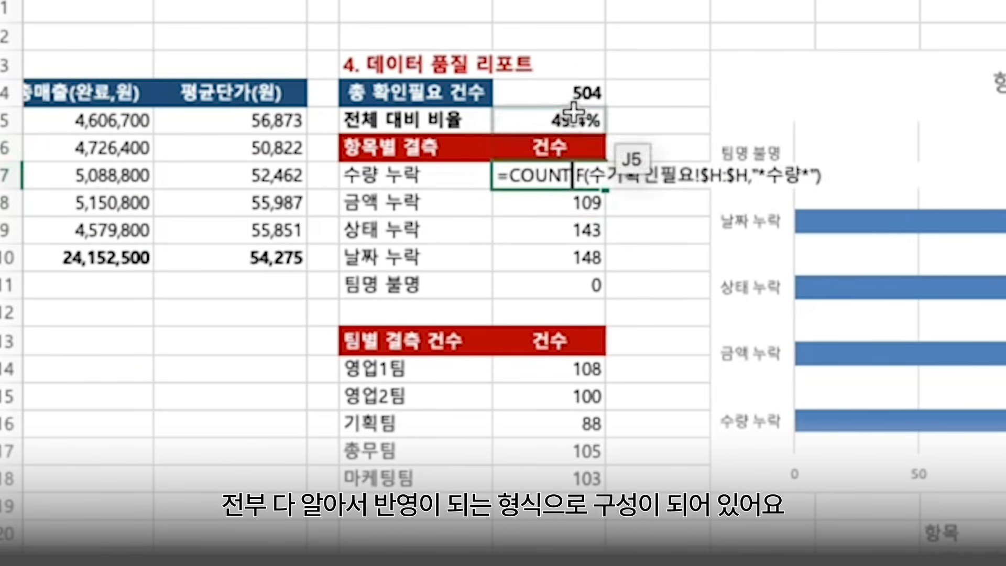
left_click(336, 120)
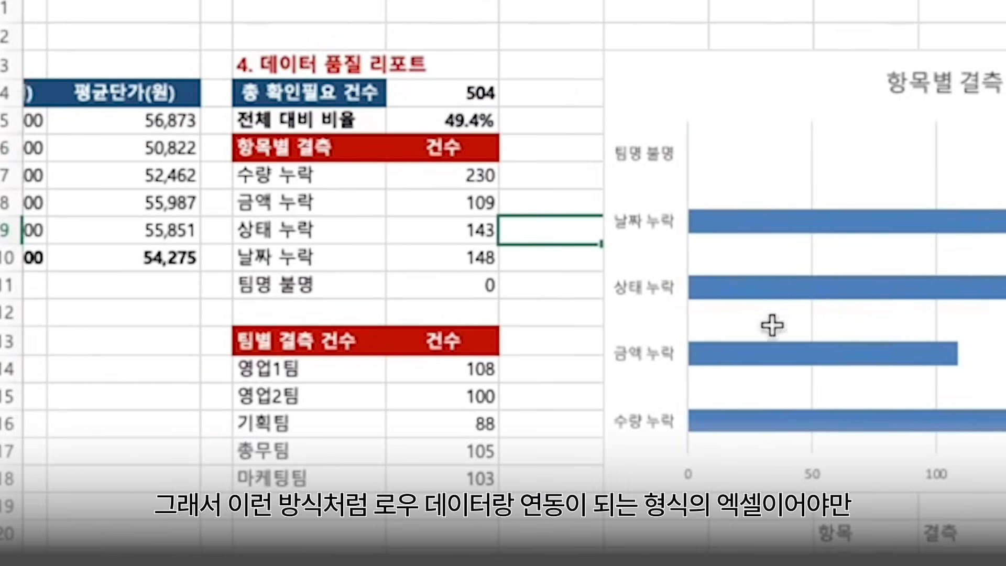
left_click(603, 200)
left_click(597, 181)
scroll(593, 181, "left", 2)
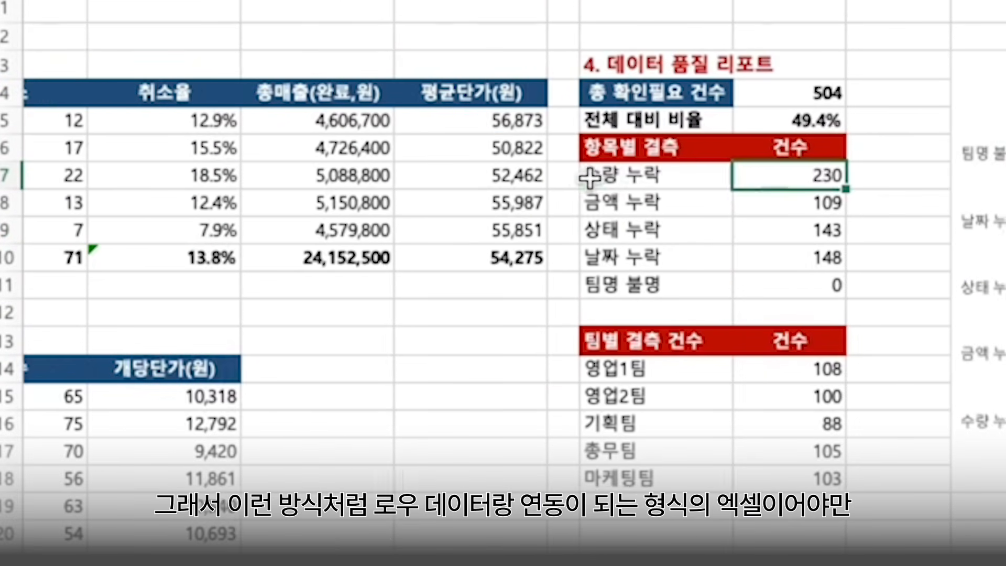